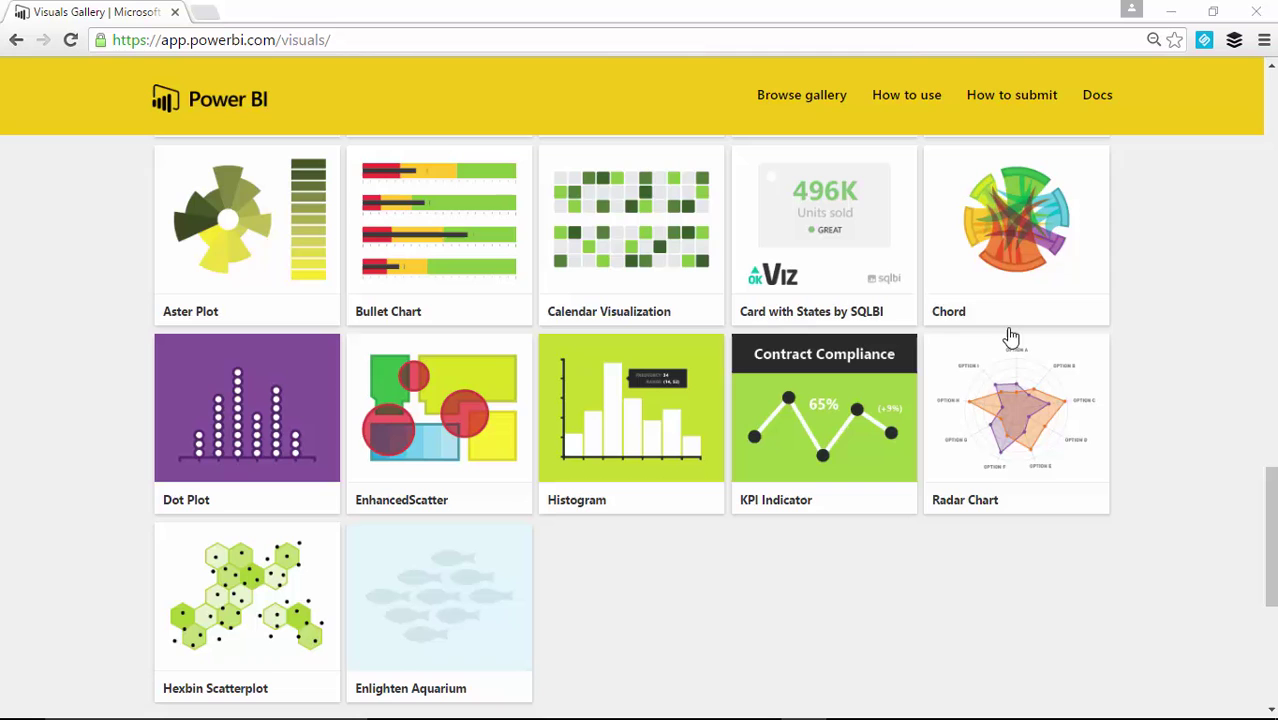
pyautogui.moveTo(1268, 519)
pyautogui.mouseDown()
pyautogui.moveTo(1269, 422)
pyautogui.moveTo(1269, 530)
pyautogui.moveTo(1268, 503)
pyautogui.mouseUp()
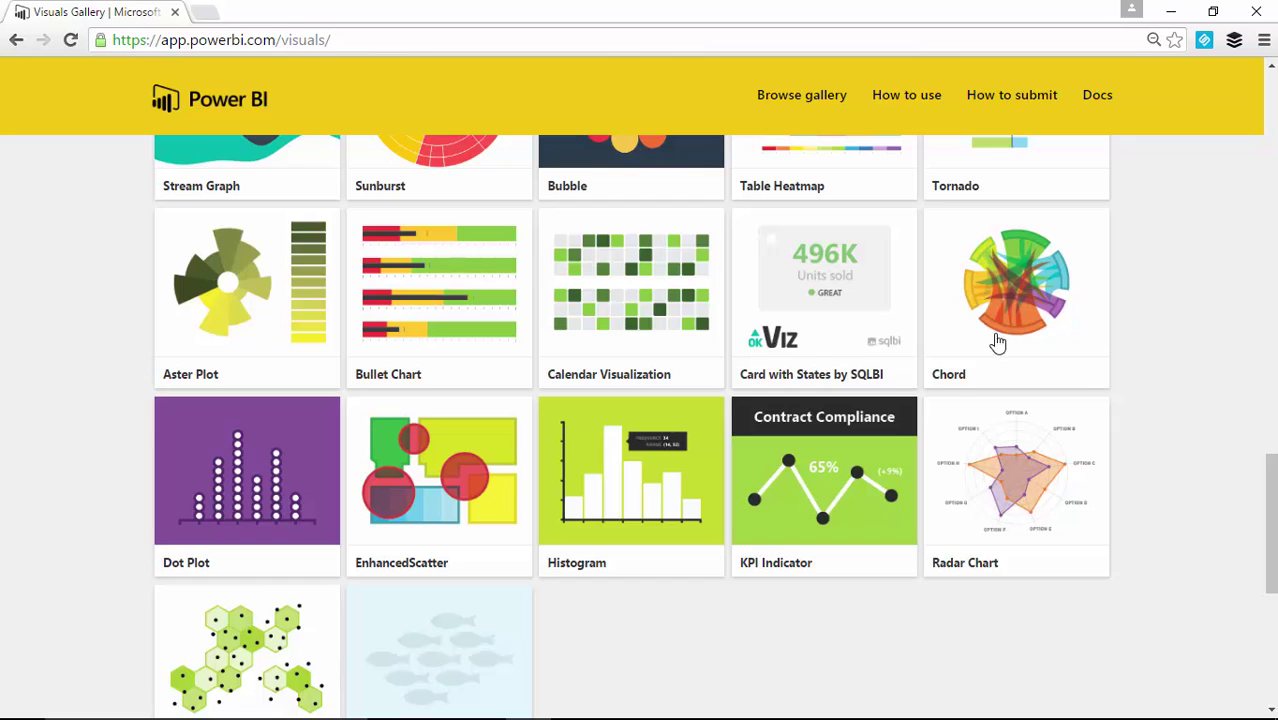
pyautogui.click(990, 358)
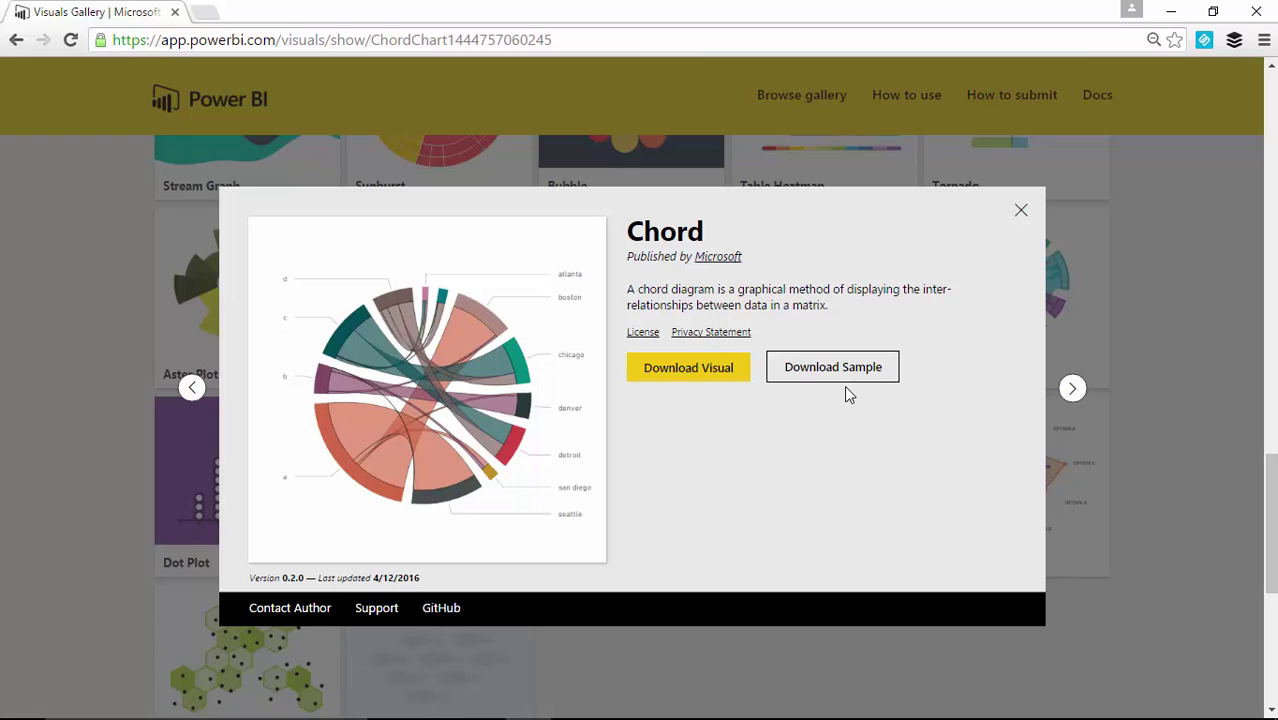
pyautogui.click(1021, 212)
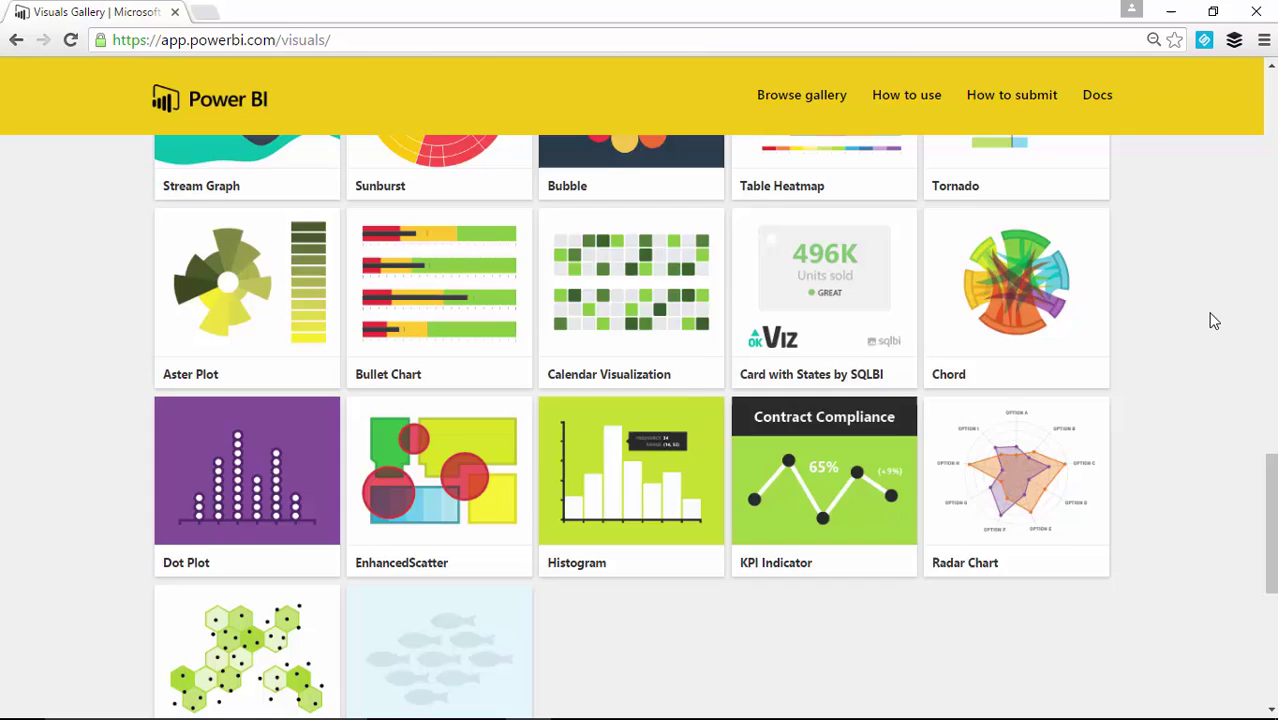
# Step: Bring Power BI Desktop's empty Untitled report back to the front
pyautogui.hotkey('alt', 'Tab')
pyautogui.hotkey('alt', 'Tab')
pyautogui.hotkey('alt', 'Tab')
pyautogui.hotkey('alt', 'Tab')
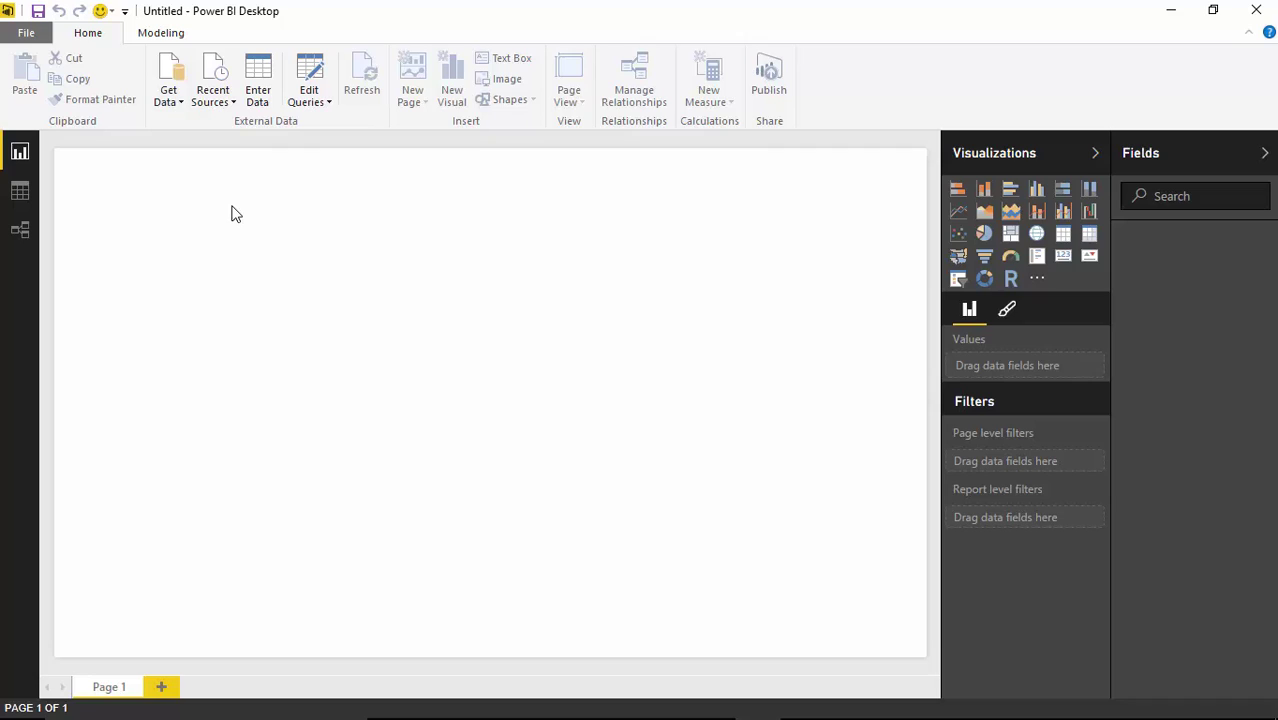
# Step: Choose Excel as the data source and open the Cell Phone Swaping.xlsx workbook
pyautogui.click(174, 107)
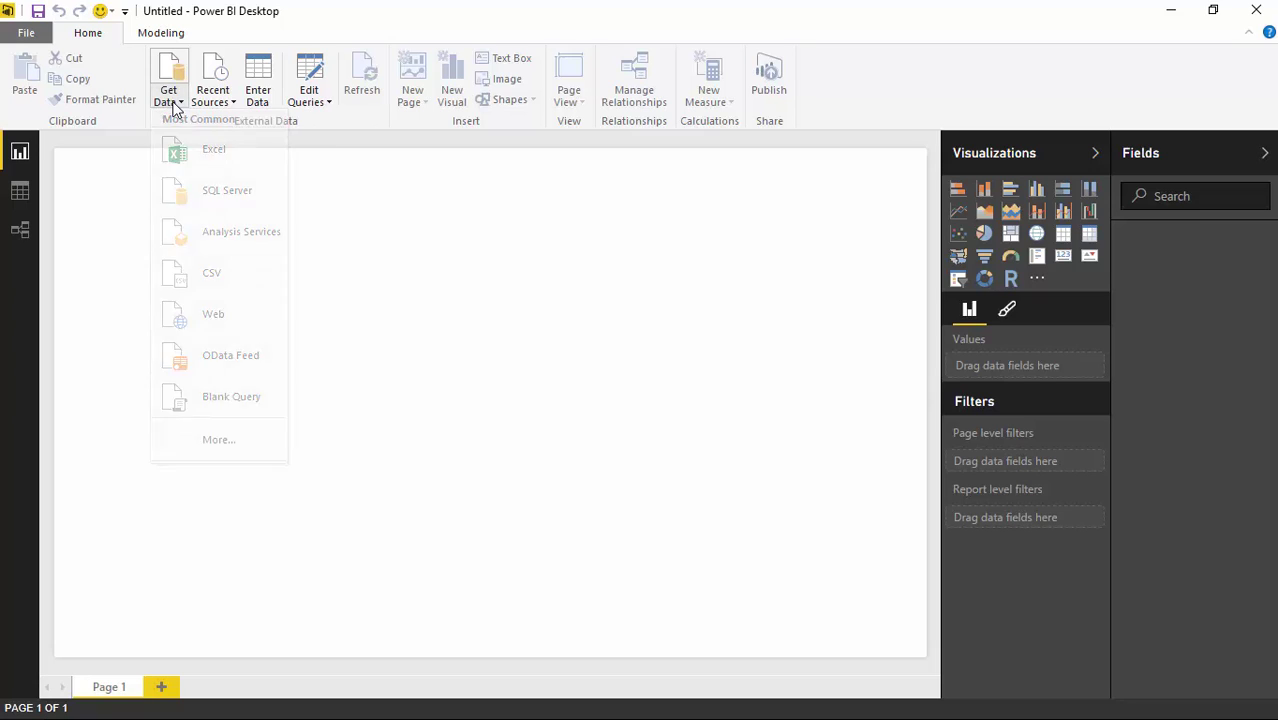
pyautogui.click(226, 156)
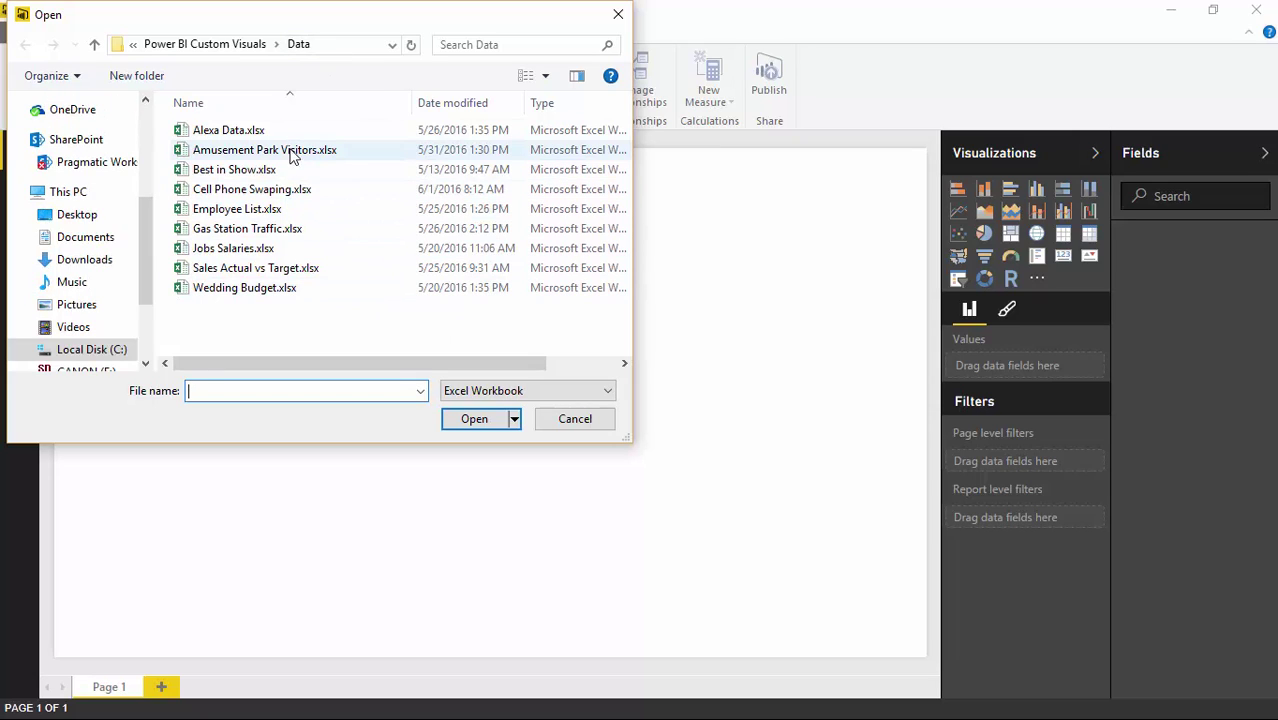
pyautogui.click(268, 196)
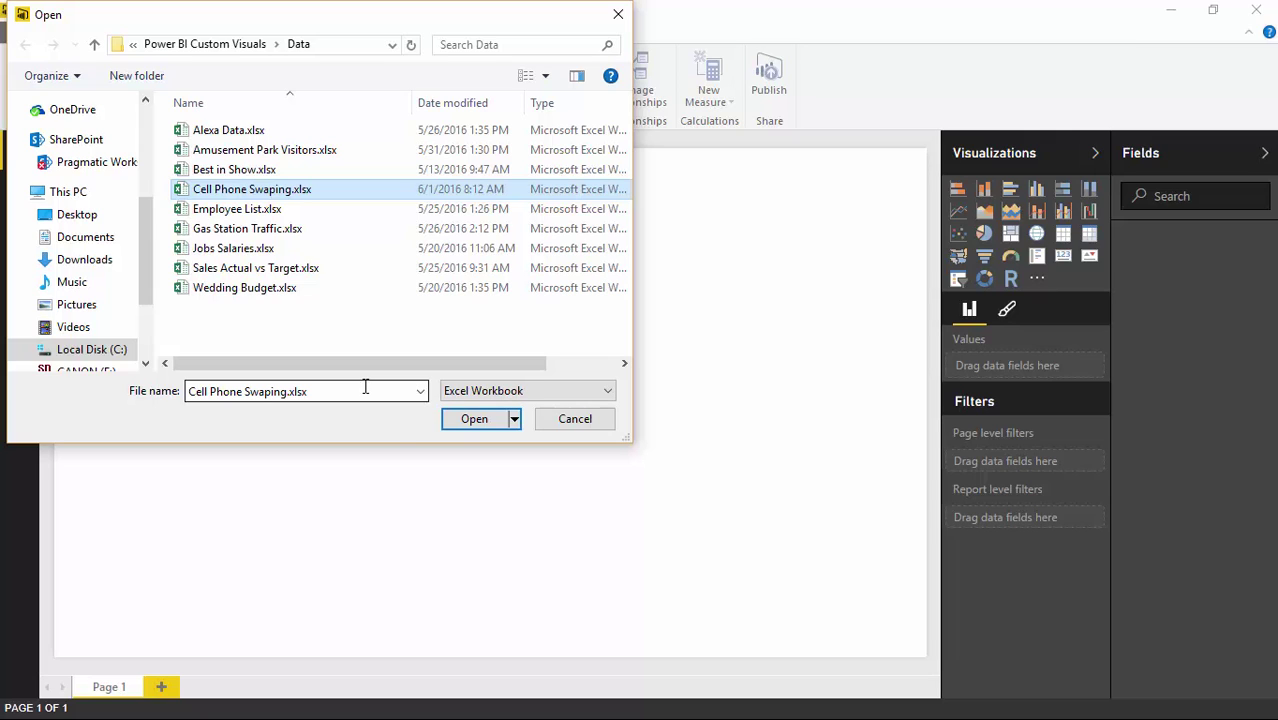
pyautogui.click(470, 418)
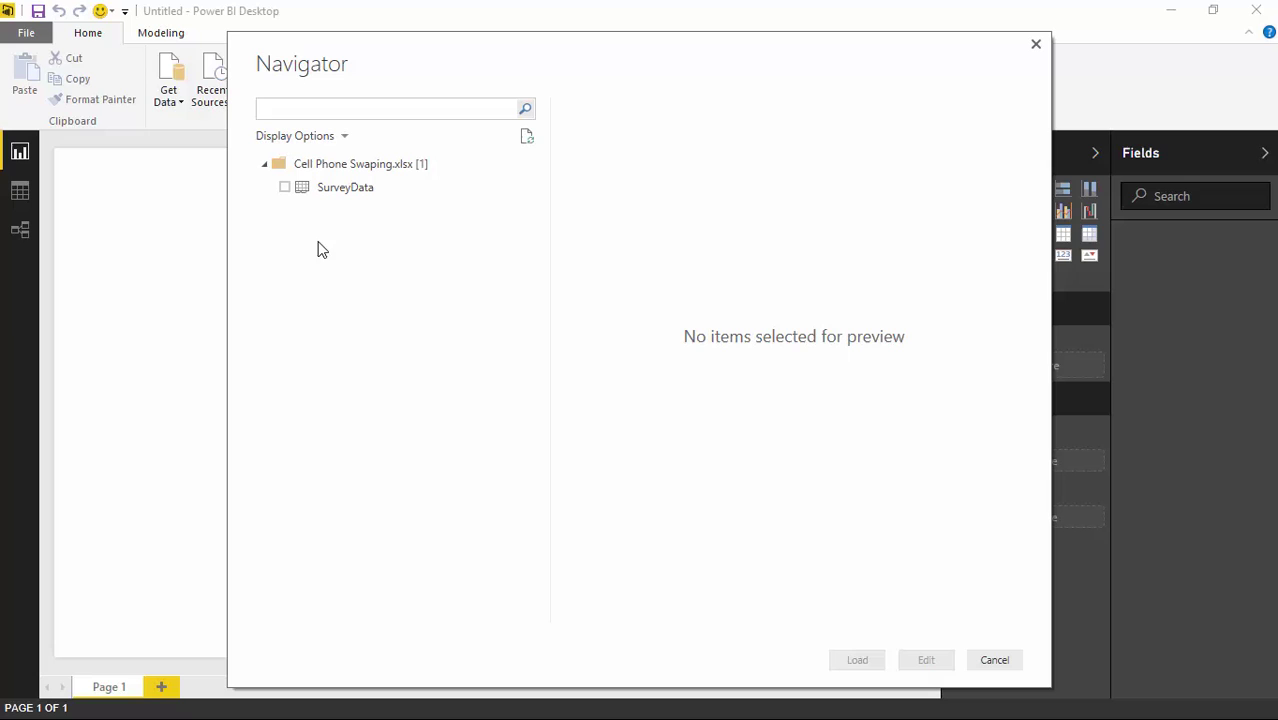
# Step: Tick the SurveyData table in the Navigator and load it
pyautogui.click(285, 188)
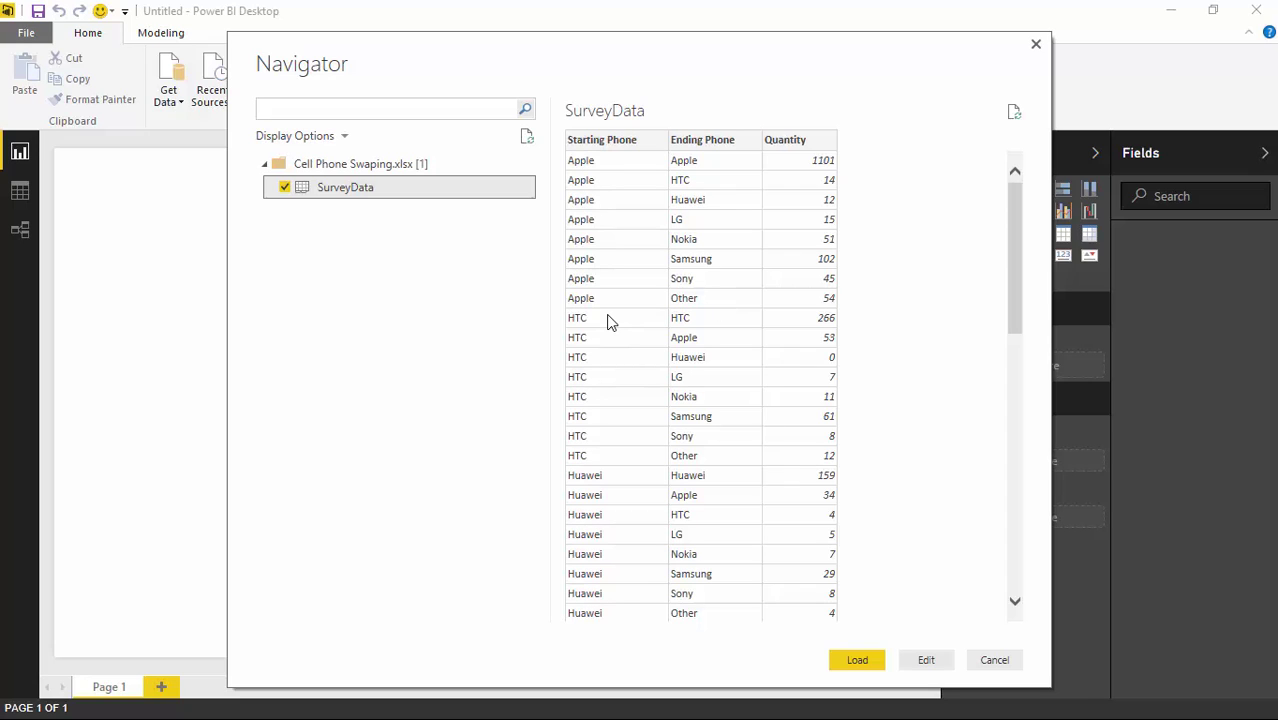
pyautogui.click(836, 660)
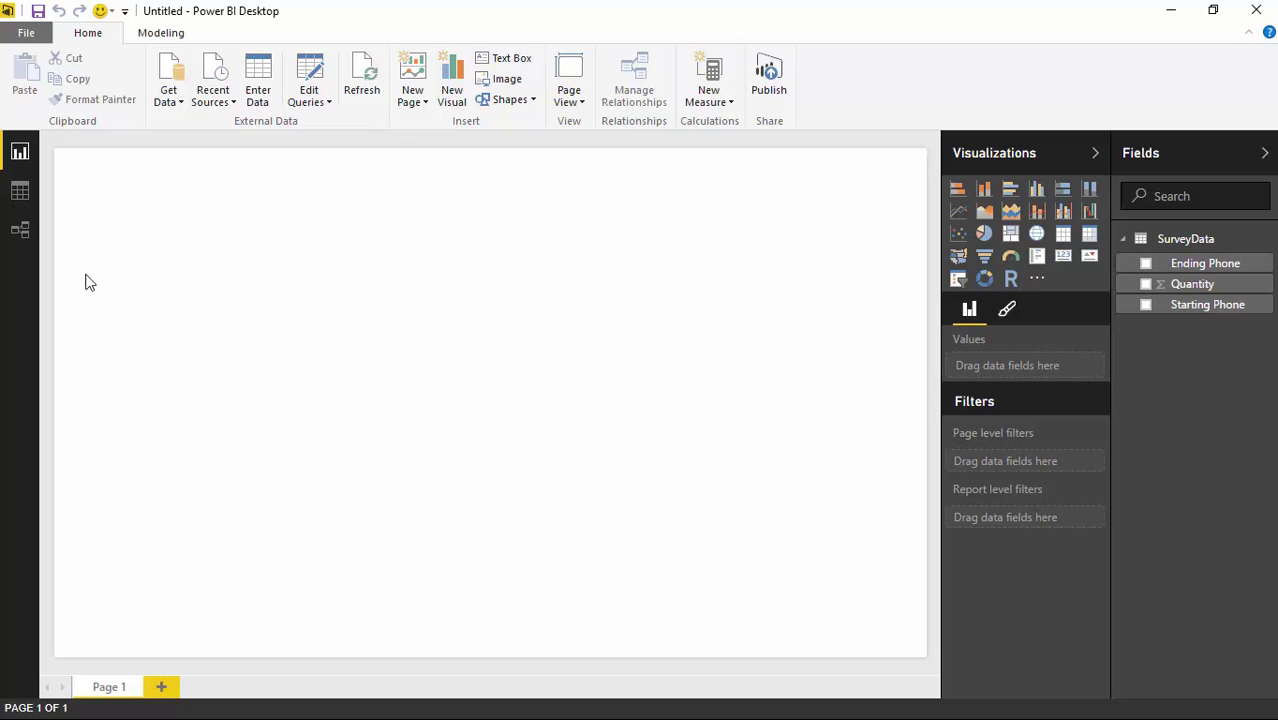
pyautogui.click(20, 191)
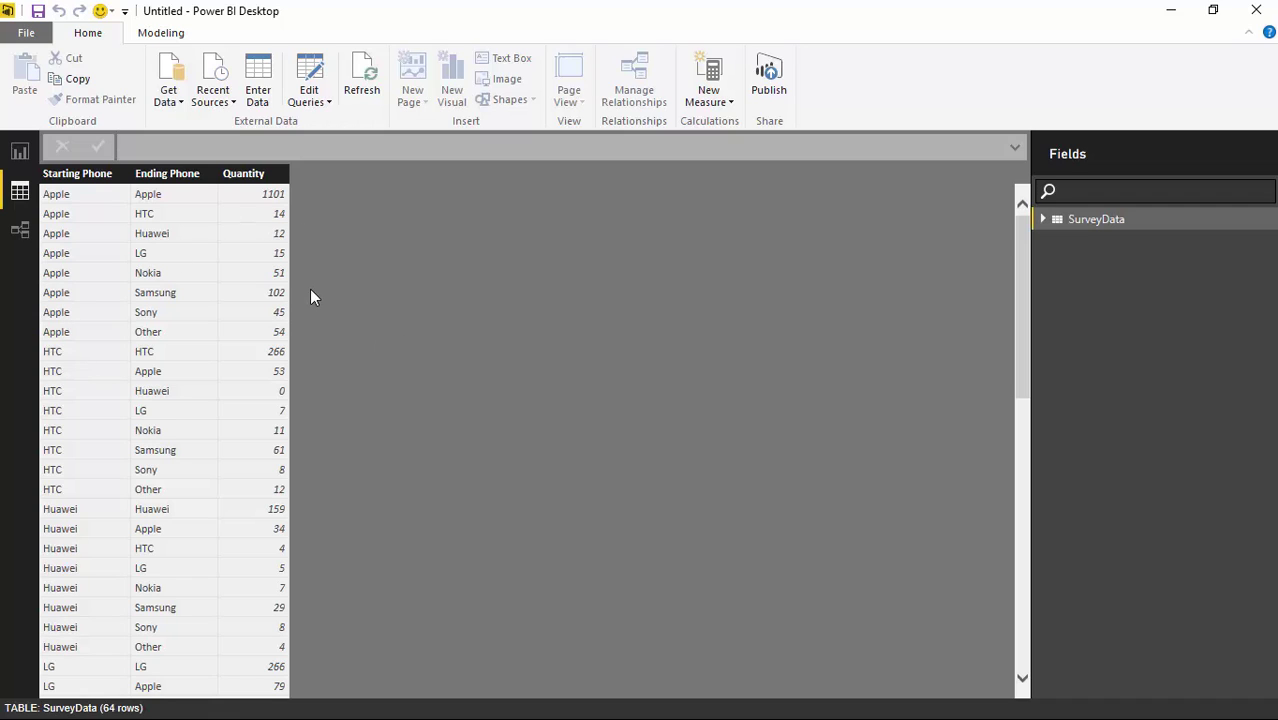
pyautogui.click(19, 150)
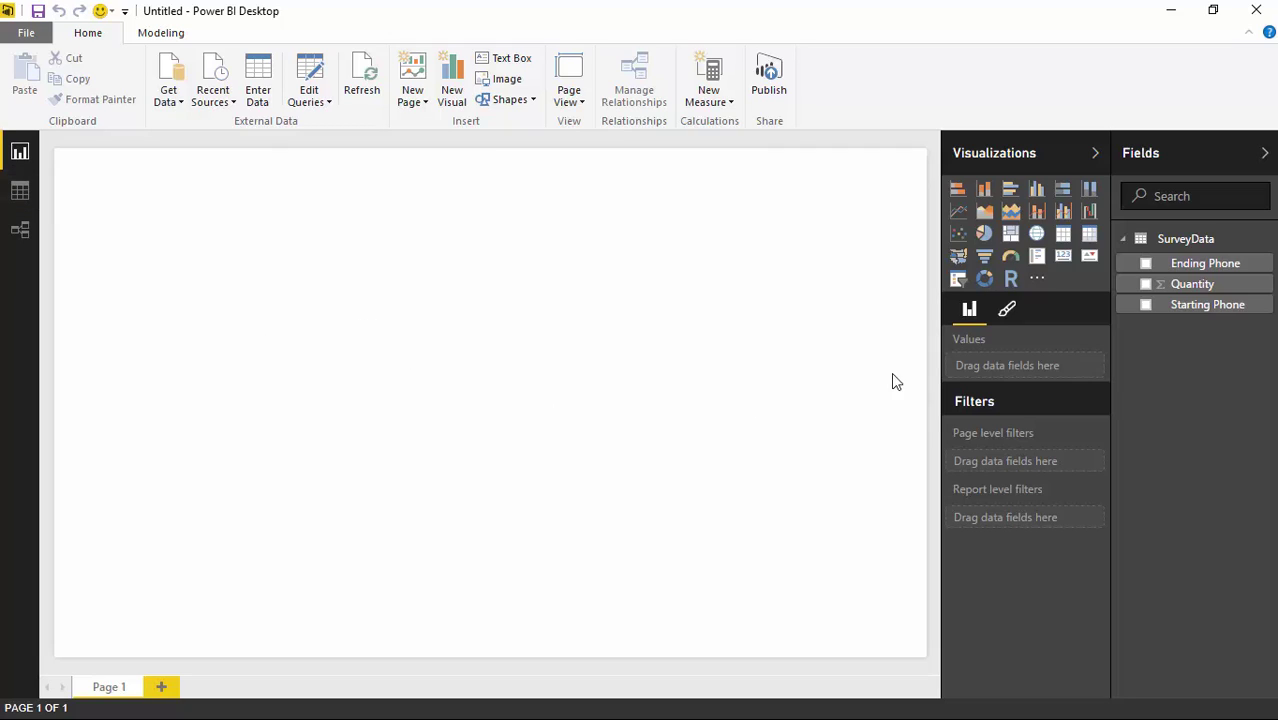
# Step: Import ChordChart.0.2.0.pbiviz from the Custom Visuals folder into the Visualizations pane
pyautogui.click(1038, 280)
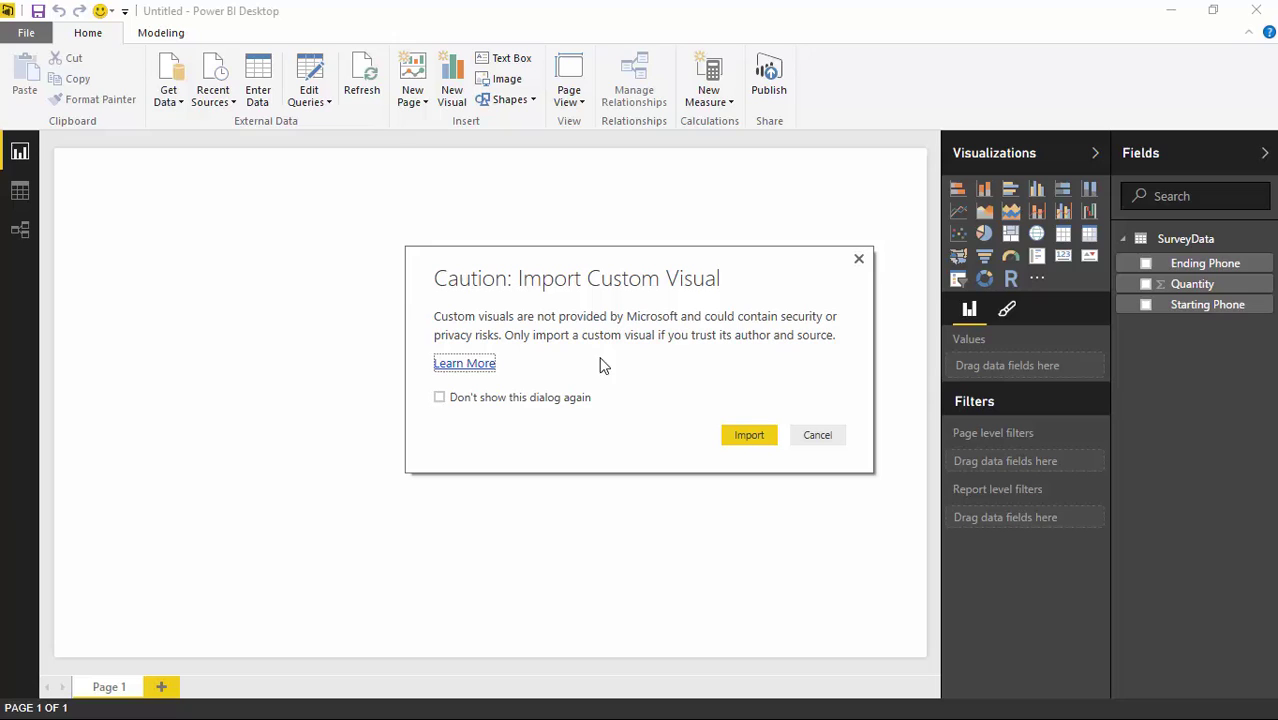
pyautogui.click(746, 437)
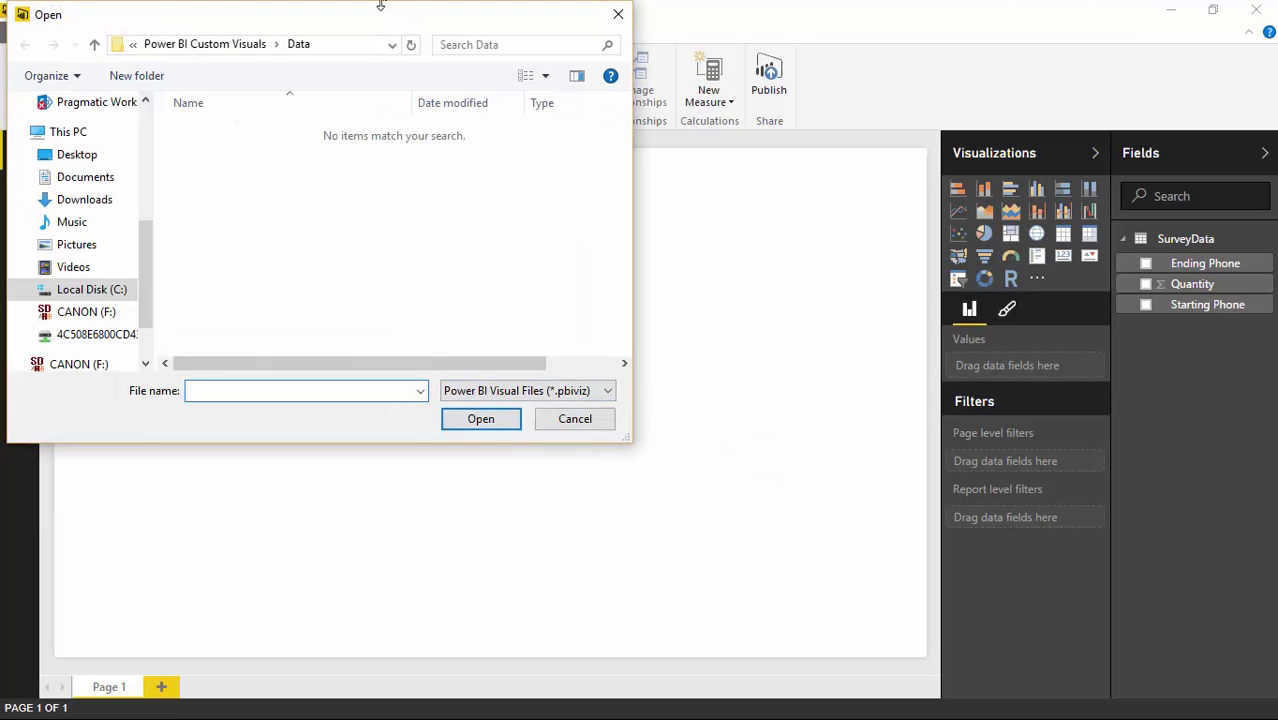
pyautogui.click(228, 43)
pyautogui.doubleClick(232, 130)
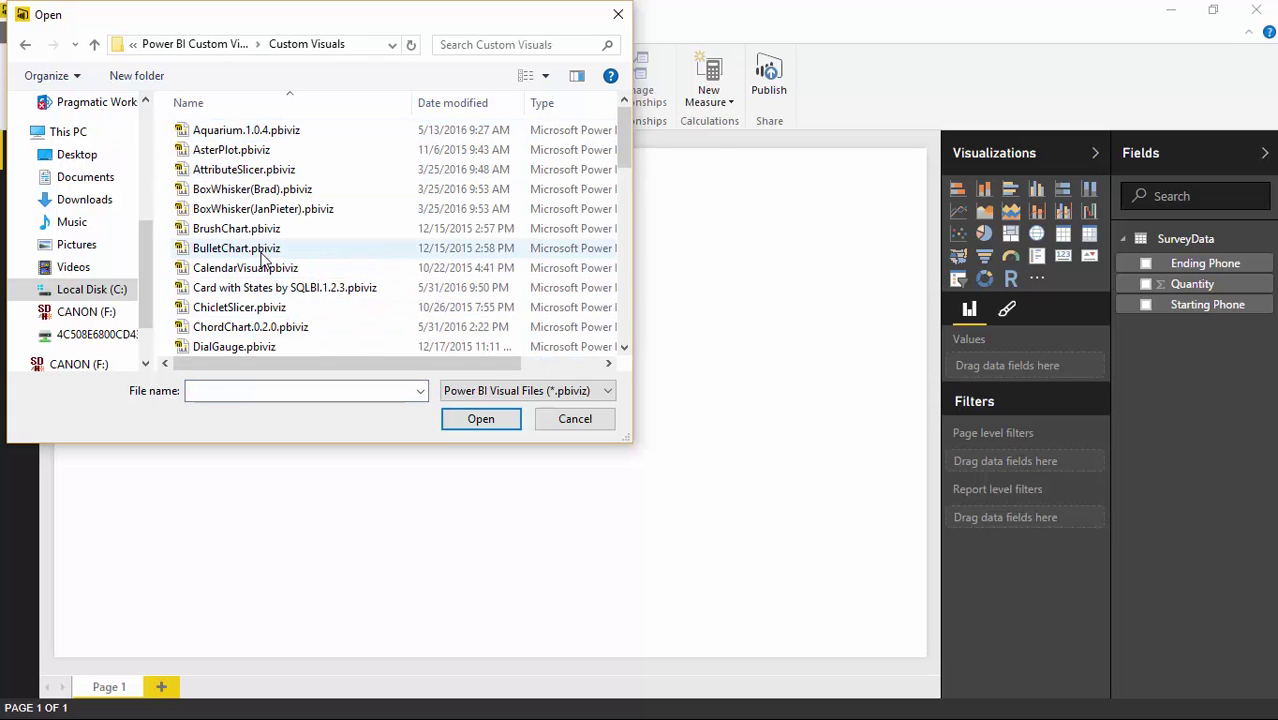
pyautogui.click(266, 328)
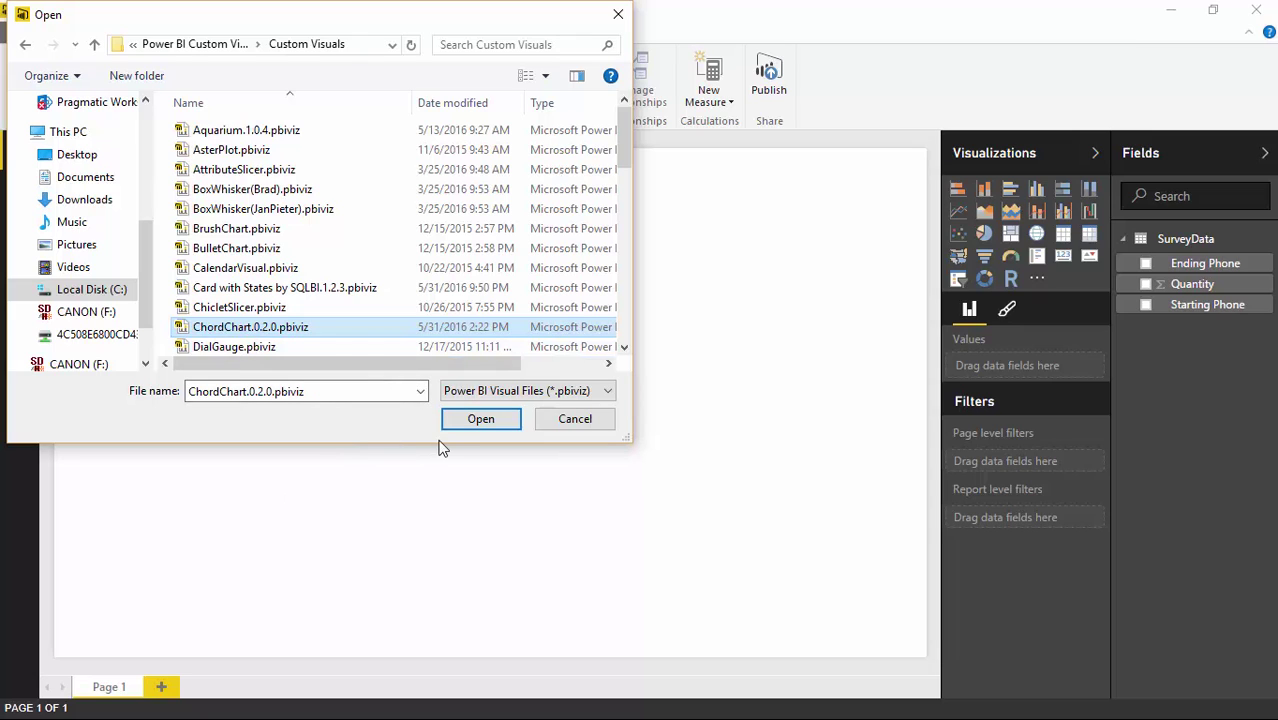
pyautogui.click(465, 420)
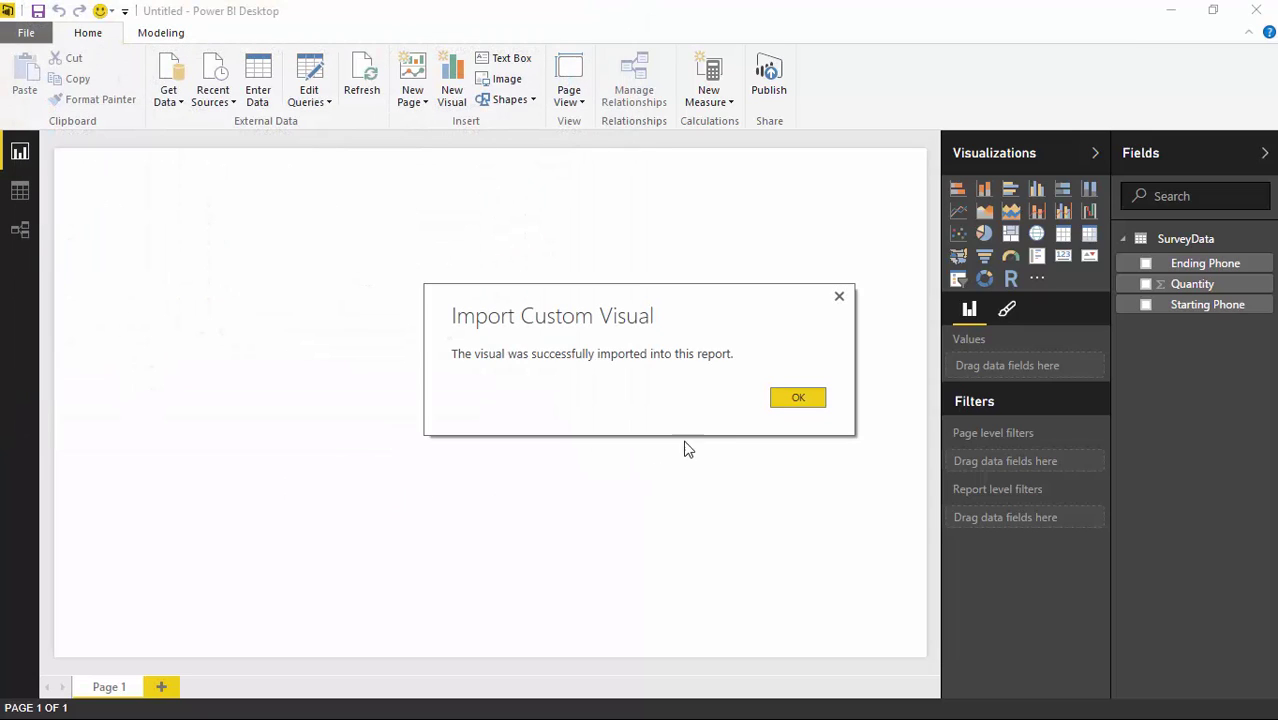
pyautogui.click(798, 398)
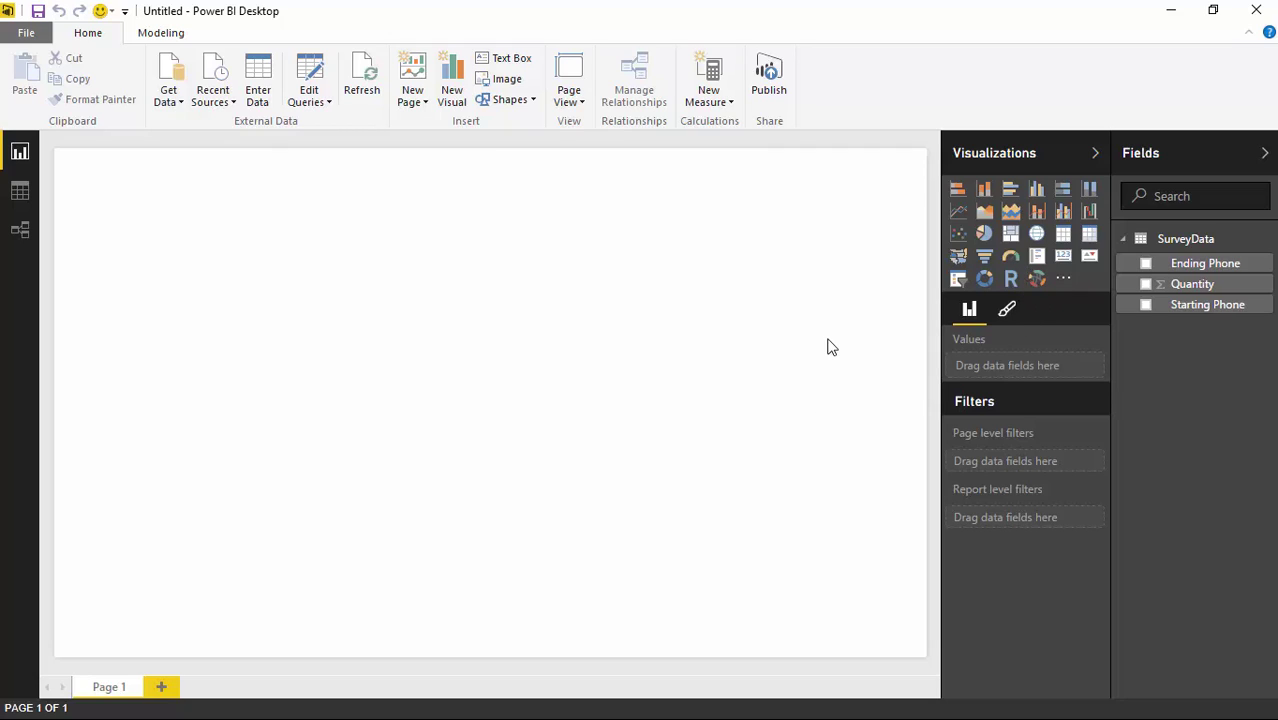
# Step: Add a page-filling chord chart using Starting Phone, Ending Phone and Quantity
pyautogui.click(1036, 280)
pyautogui.moveTo(250, 370); pyautogui.dragTo(890, 655)
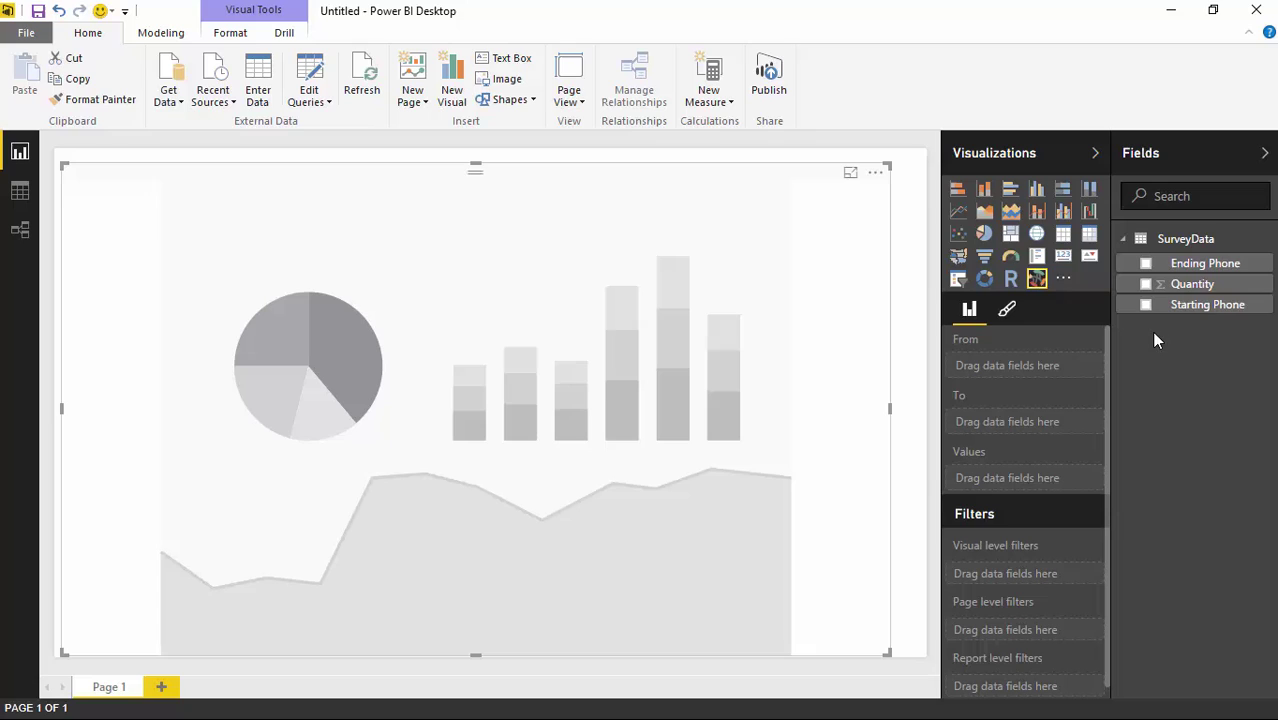
pyautogui.click(1146, 306)
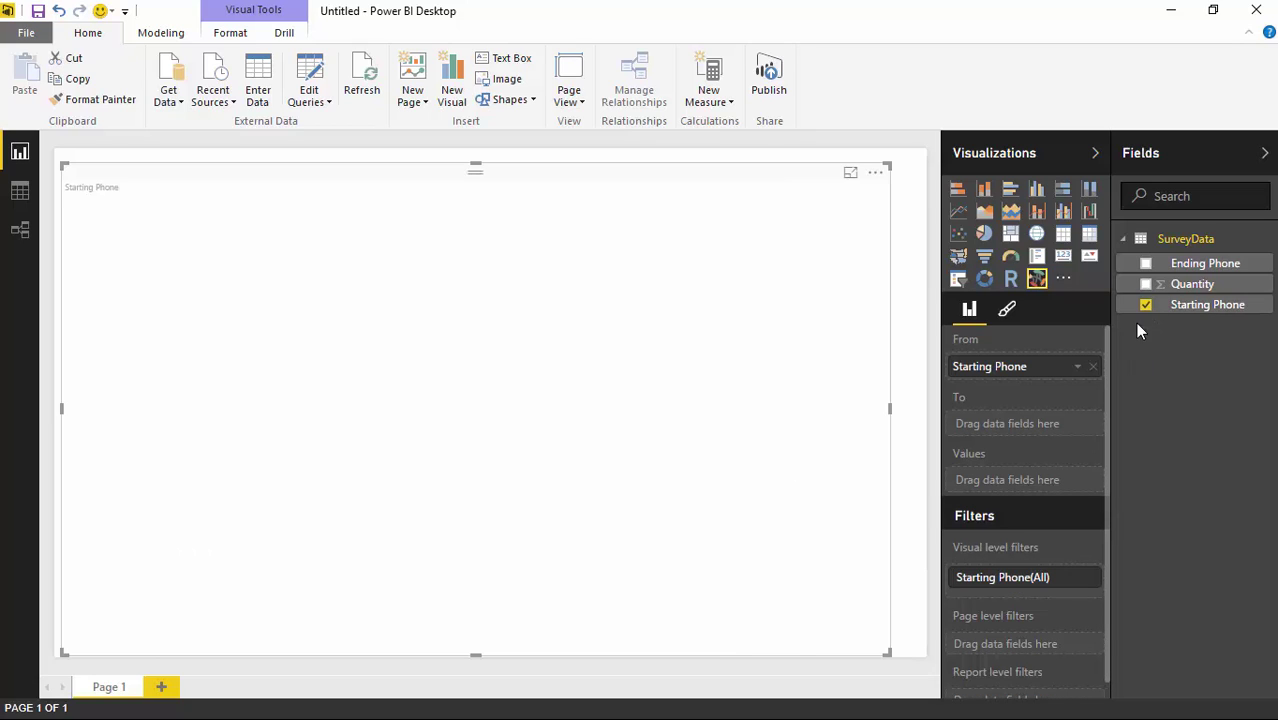
pyautogui.click(1146, 265)
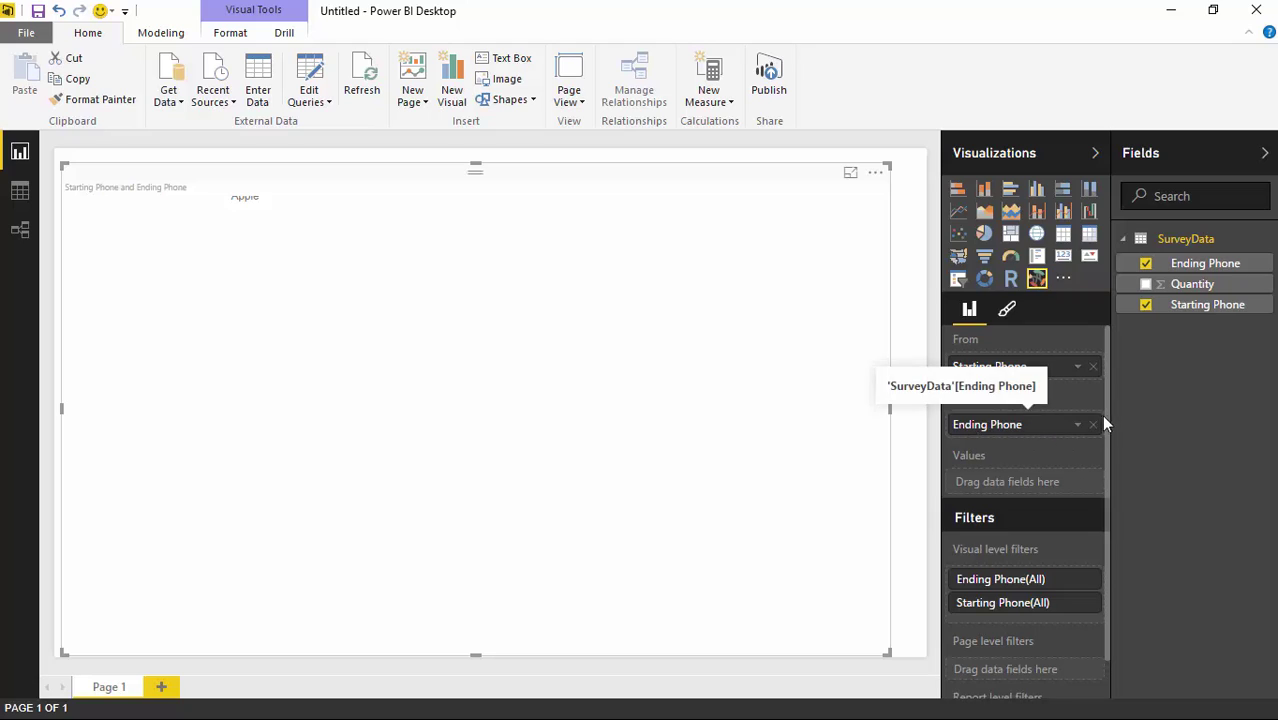
pyautogui.click(1146, 284)
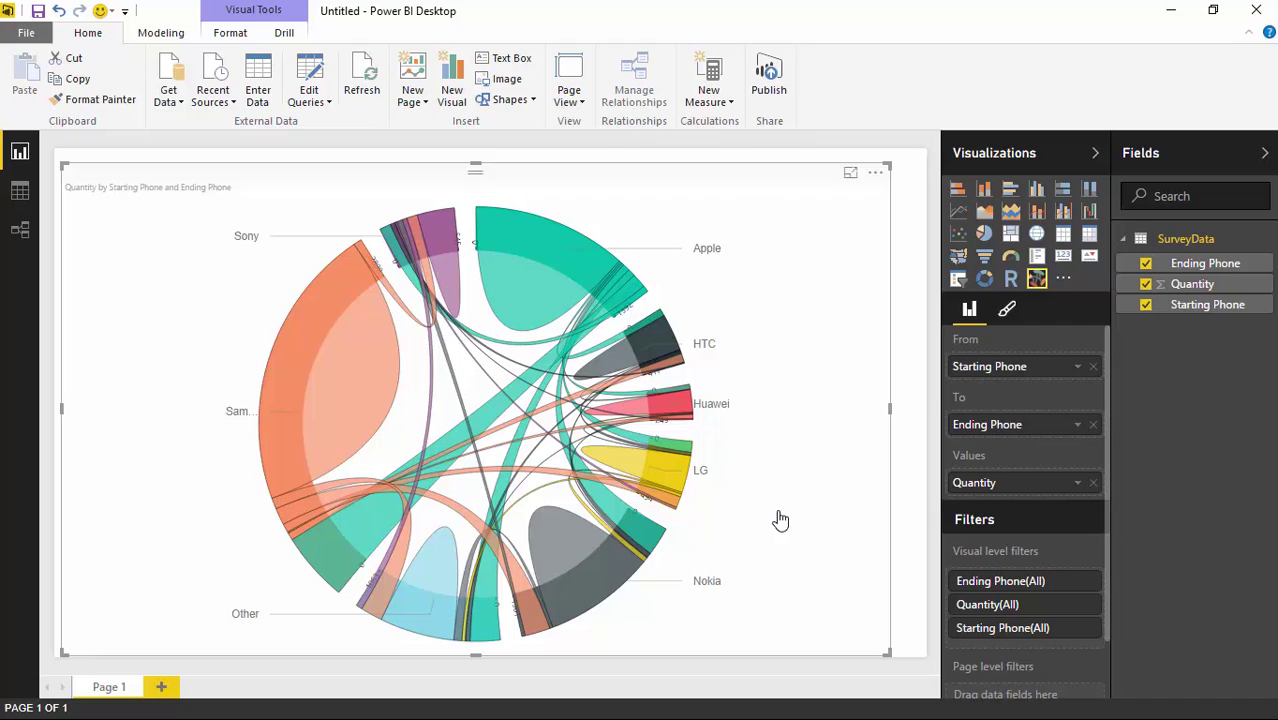
pyautogui.click(850, 173)
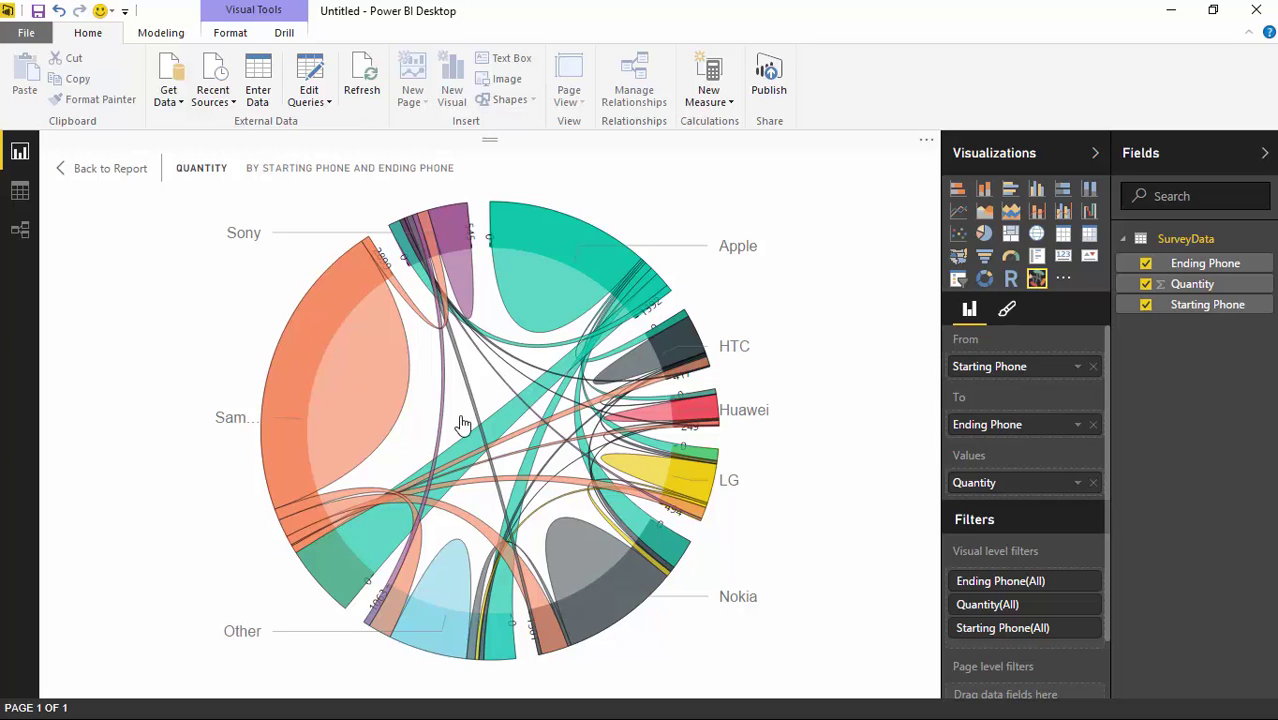
pyautogui.moveTo(487, 222)
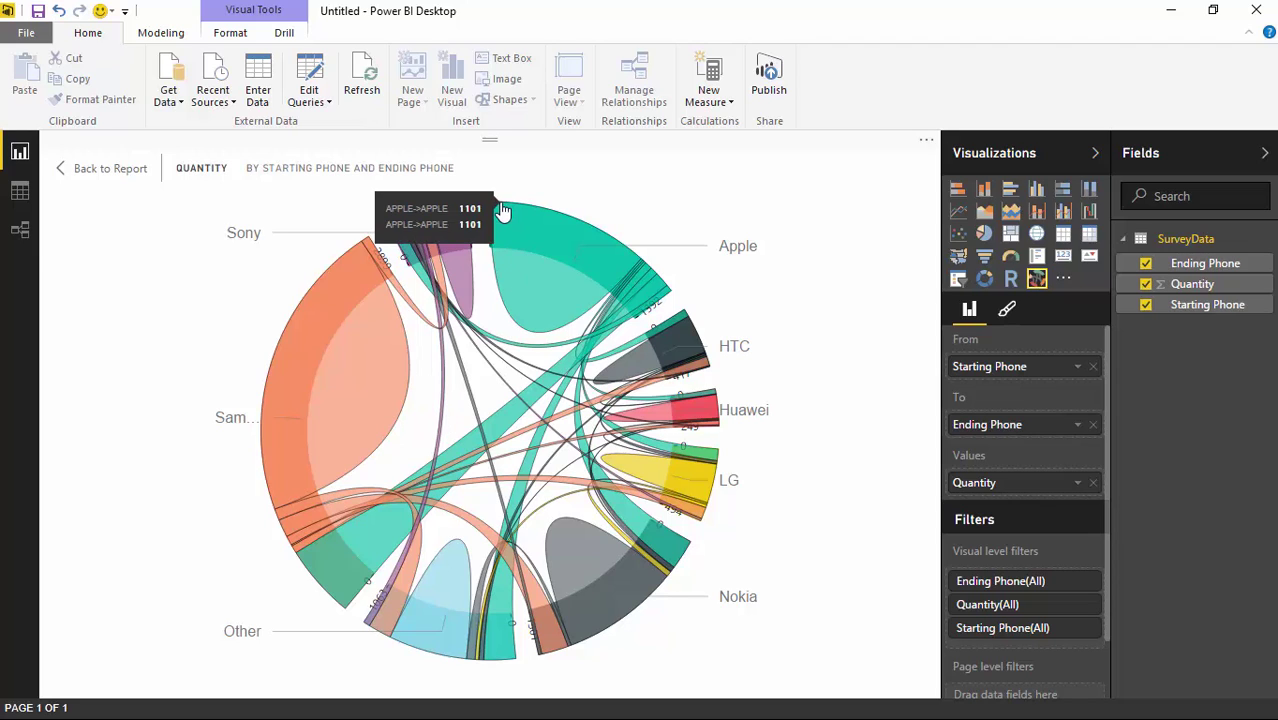
pyautogui.moveTo(342, 382)
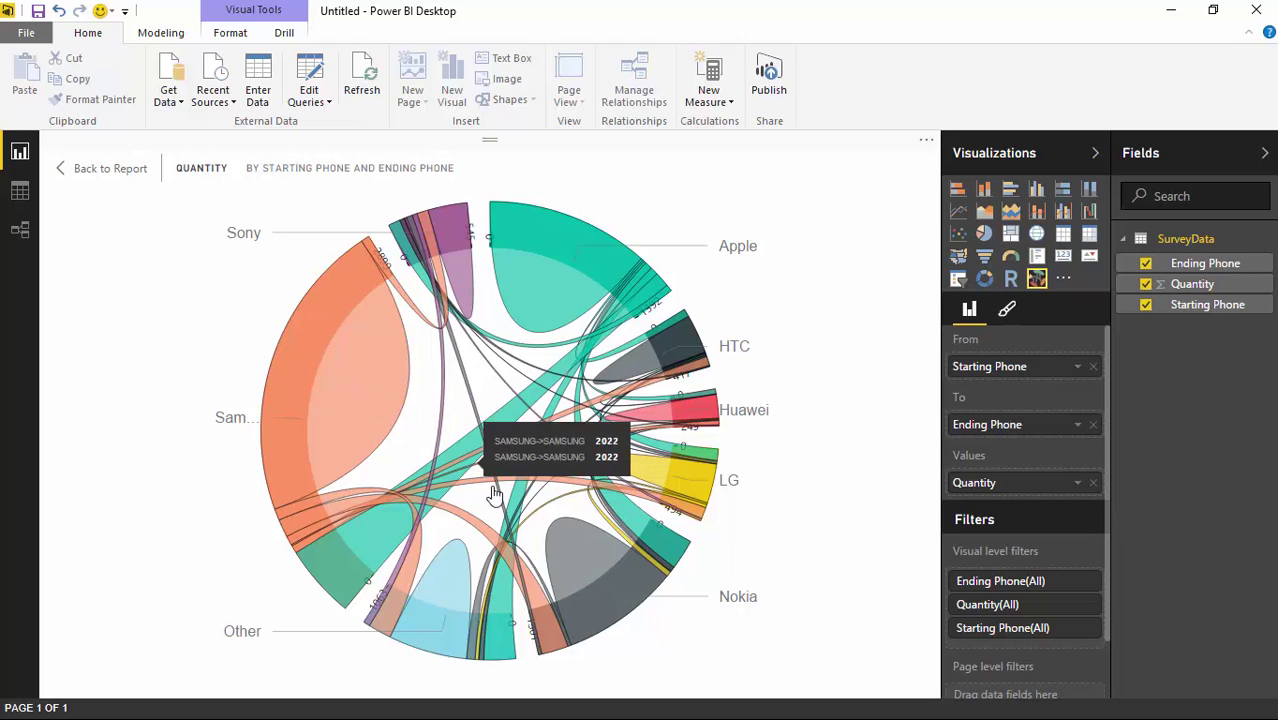
pyautogui.moveTo(655, 503)
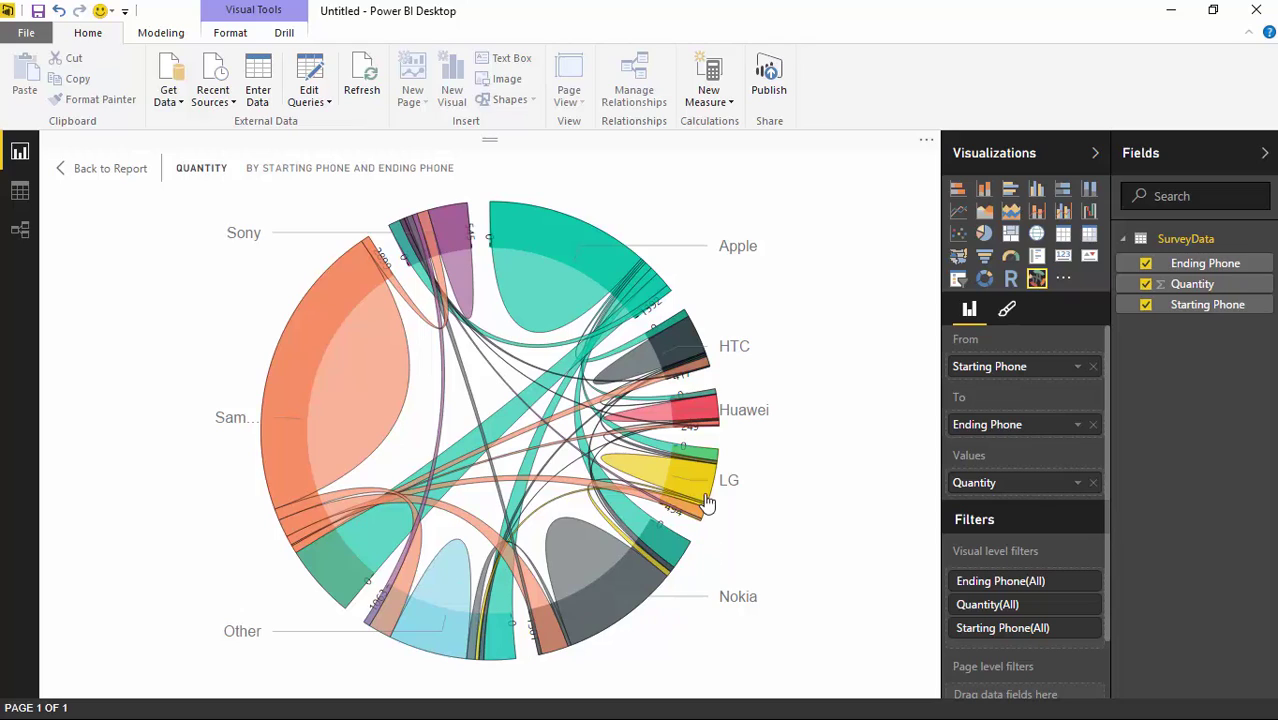
pyautogui.moveTo(718, 458)
pyautogui.moveTo(697, 520)
pyautogui.moveTo(708, 418)
pyautogui.moveTo(324, 307)
pyautogui.moveTo(608, 248)
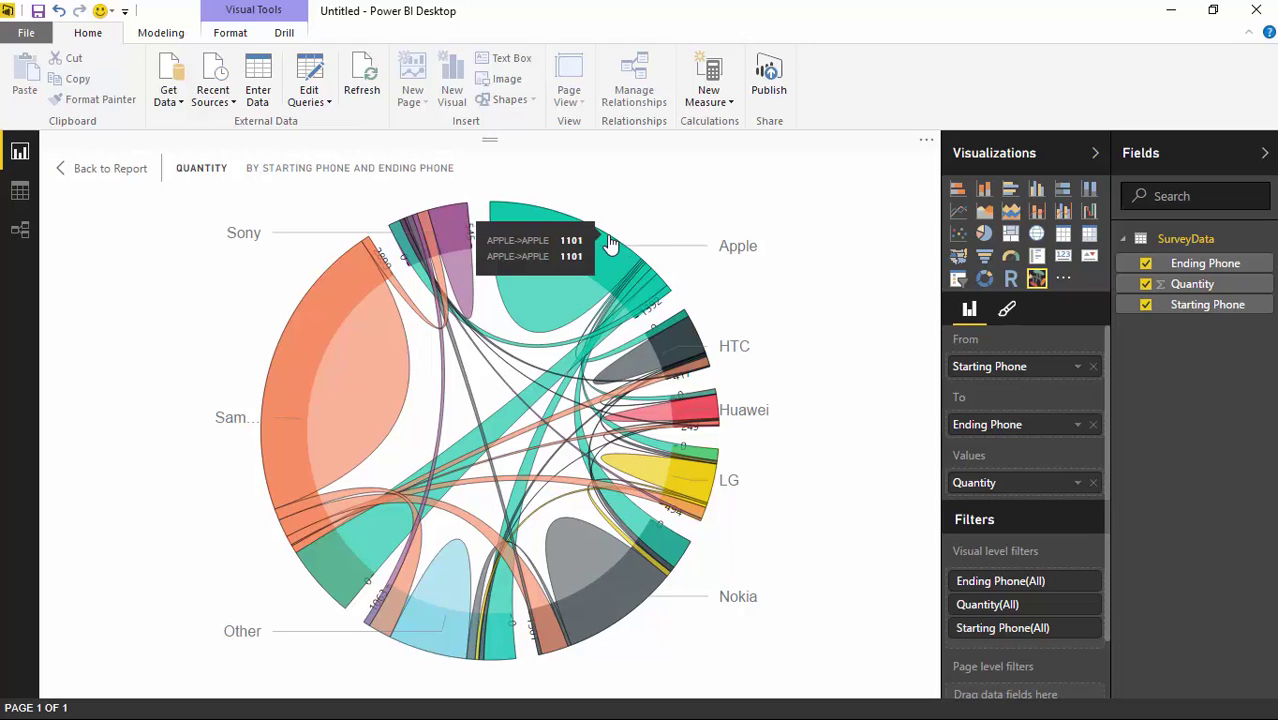
pyautogui.click(614, 302)
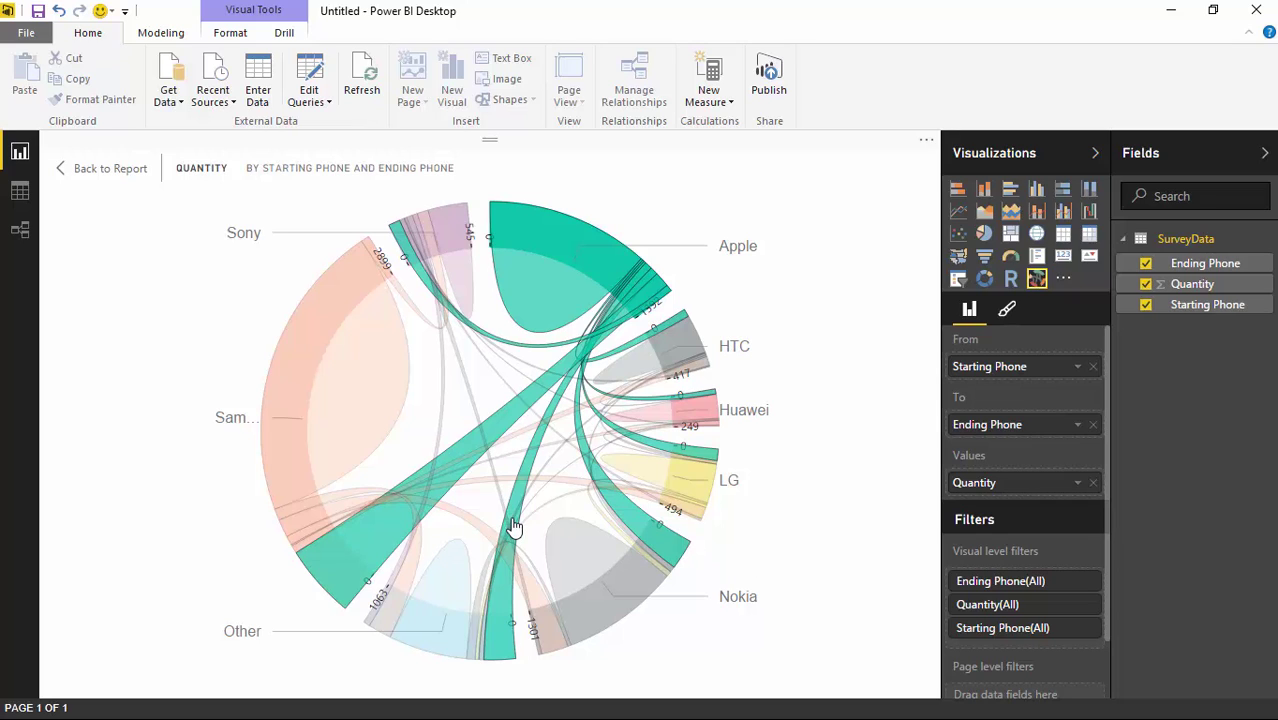
pyautogui.moveTo(512, 527)
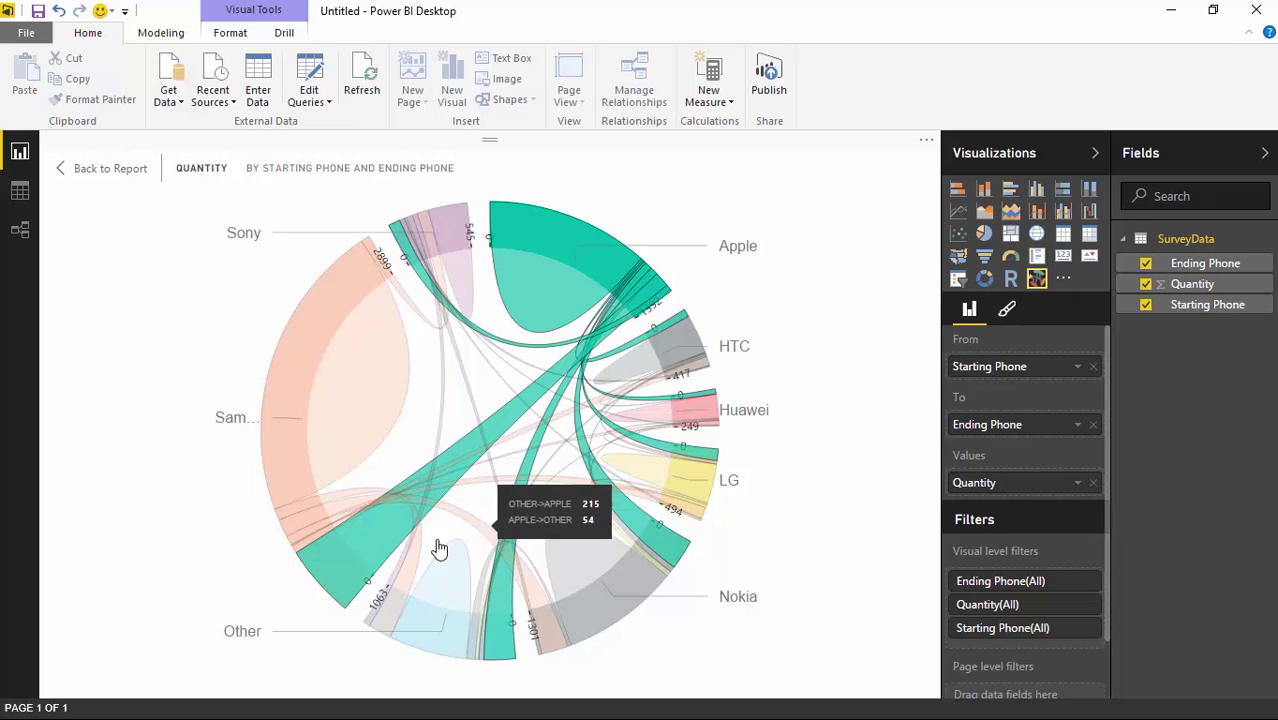
pyautogui.moveTo(363, 557)
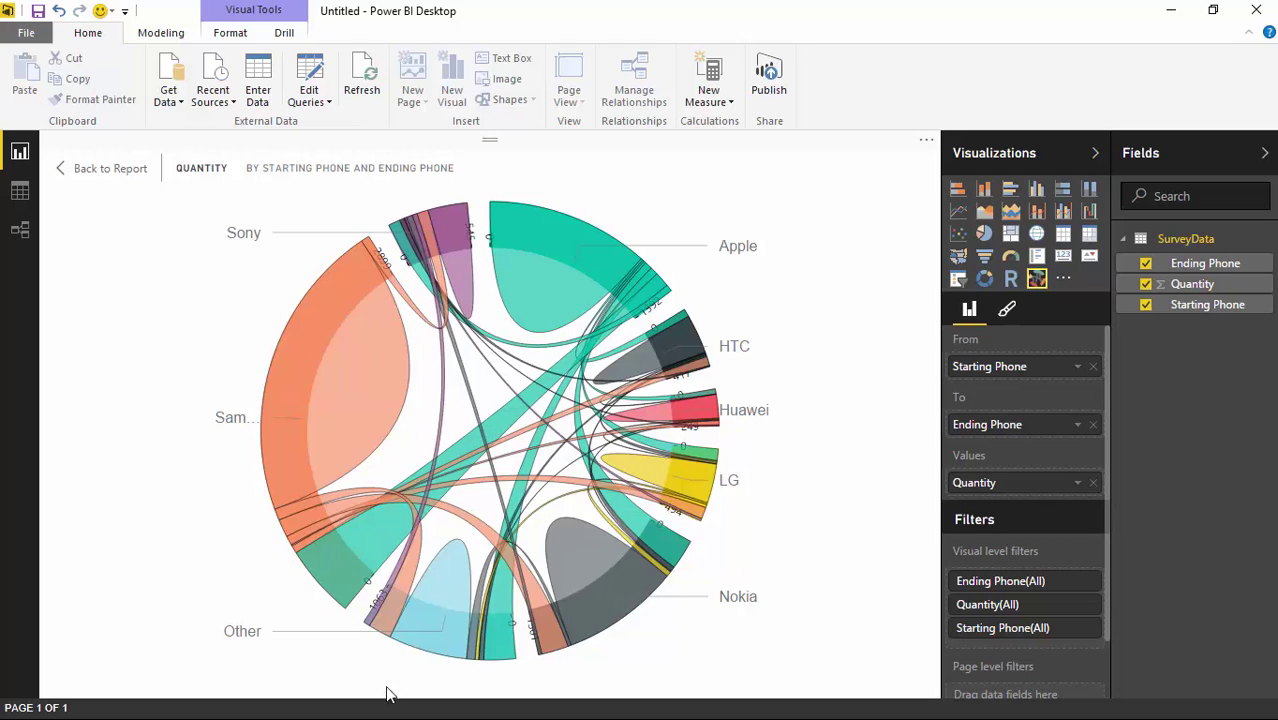
pyautogui.click(665, 500)
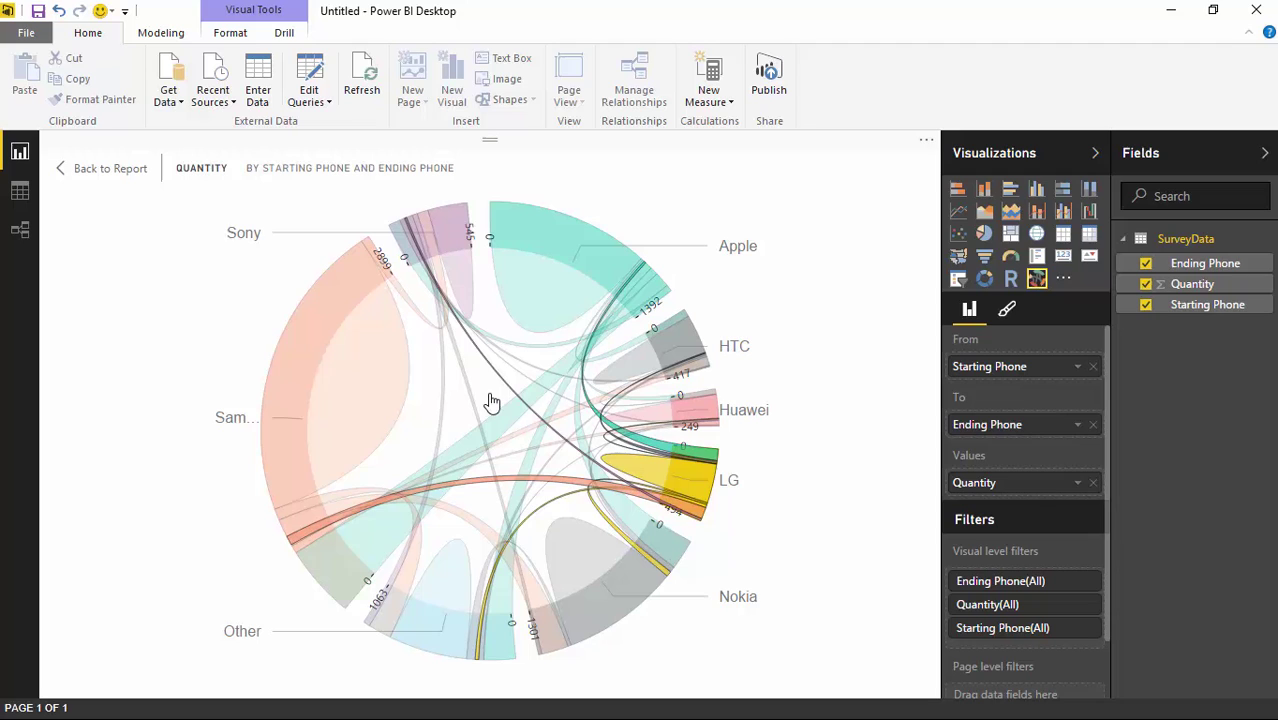
pyautogui.click(612, 302)
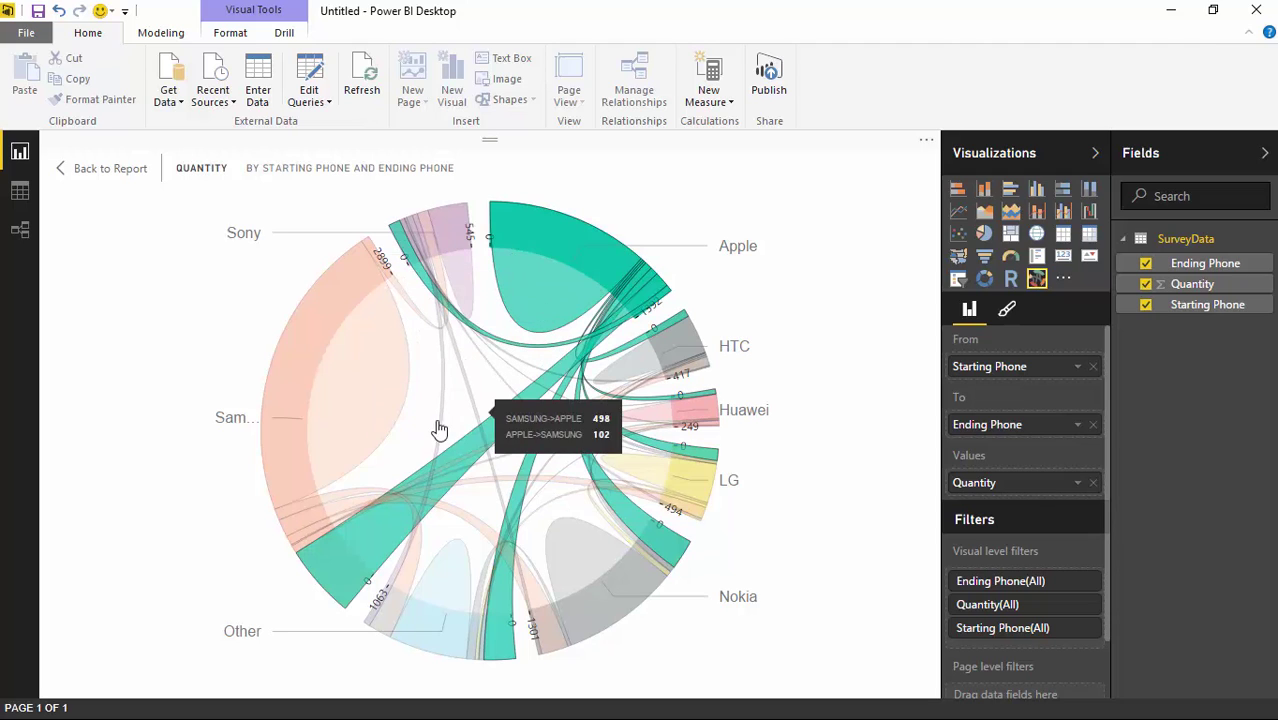
pyautogui.click(385, 484)
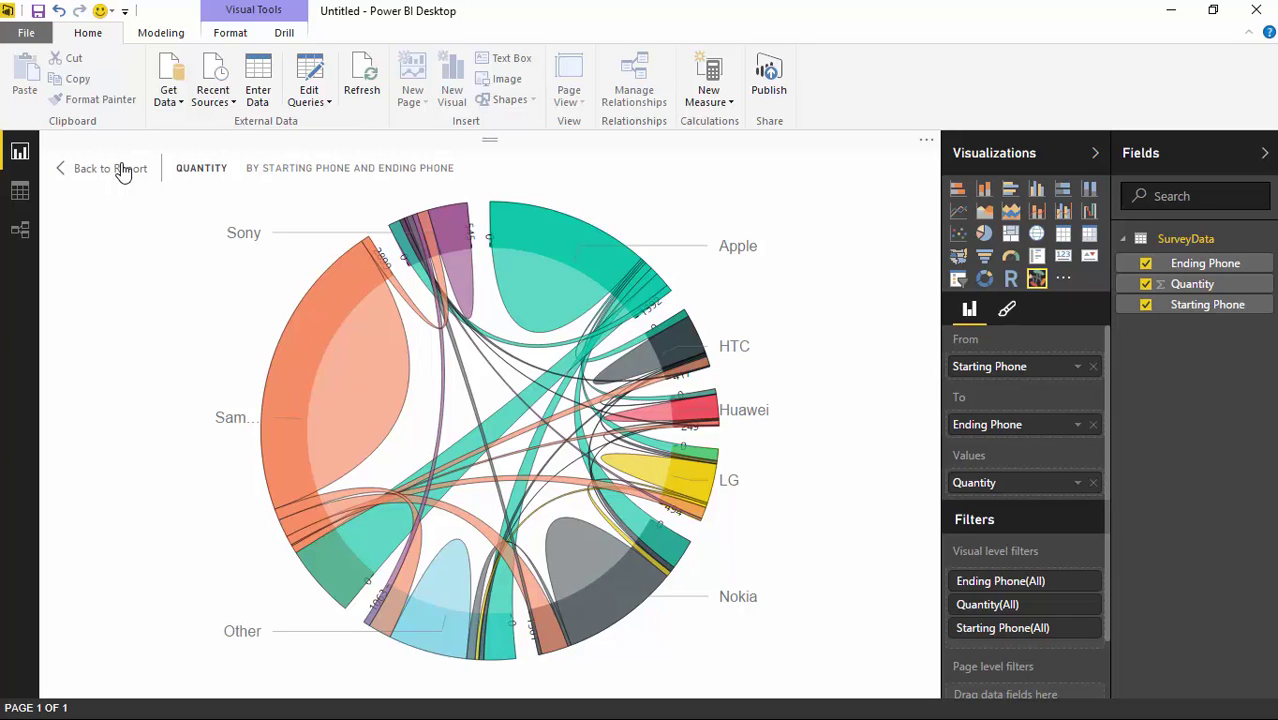
# Step: Set the chord chart's label text size to 11 pt, keeping the labels black
pyautogui.click(1007, 310)
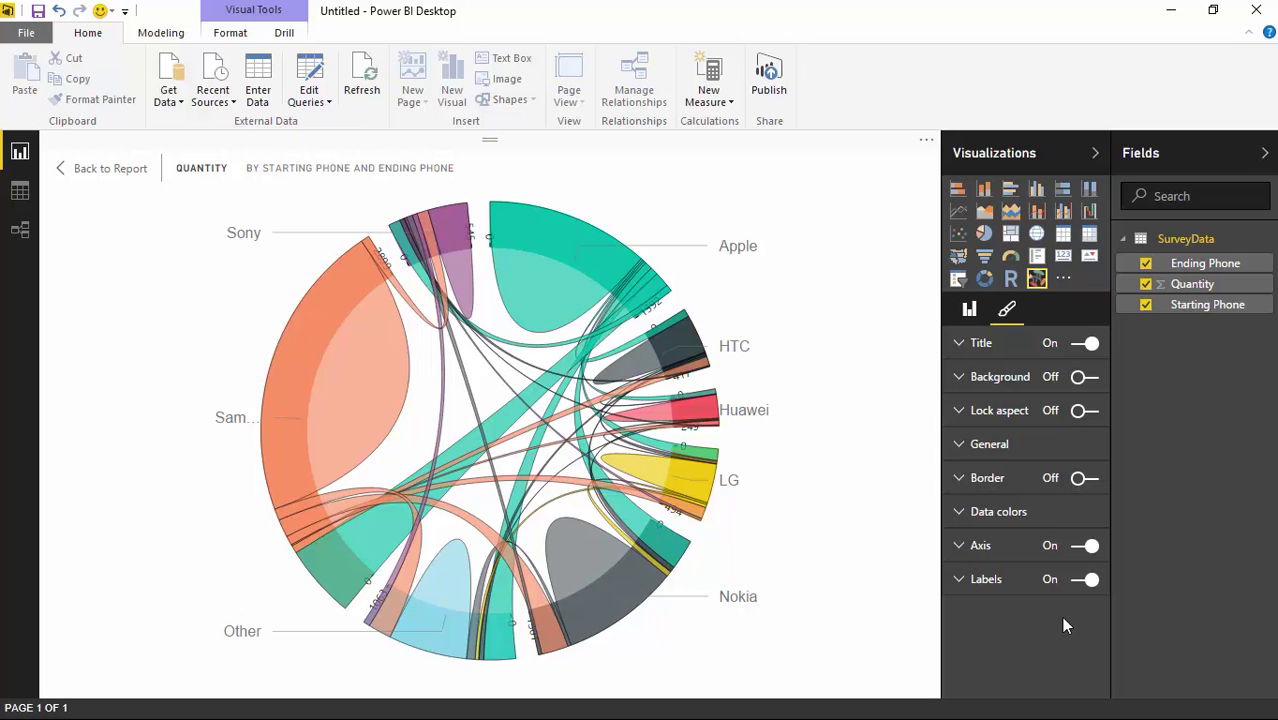
pyautogui.click(961, 584)
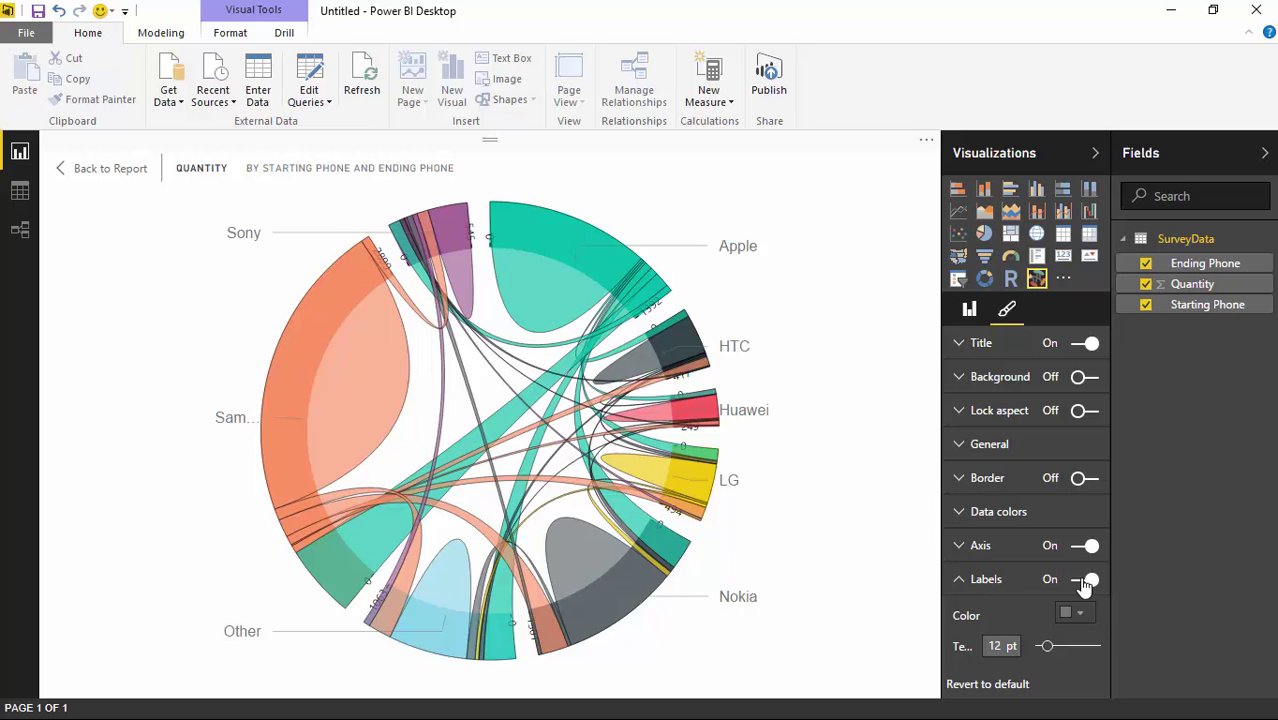
pyautogui.click(1087, 580)
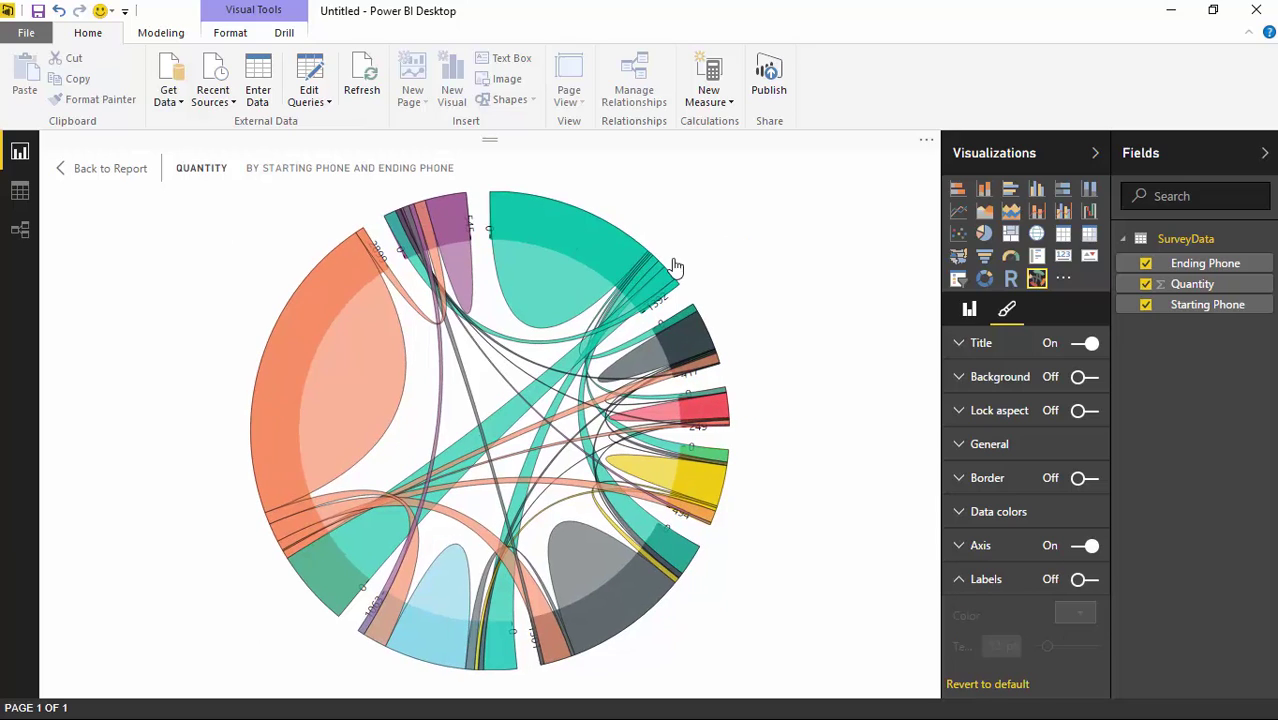
pyautogui.click(1080, 581)
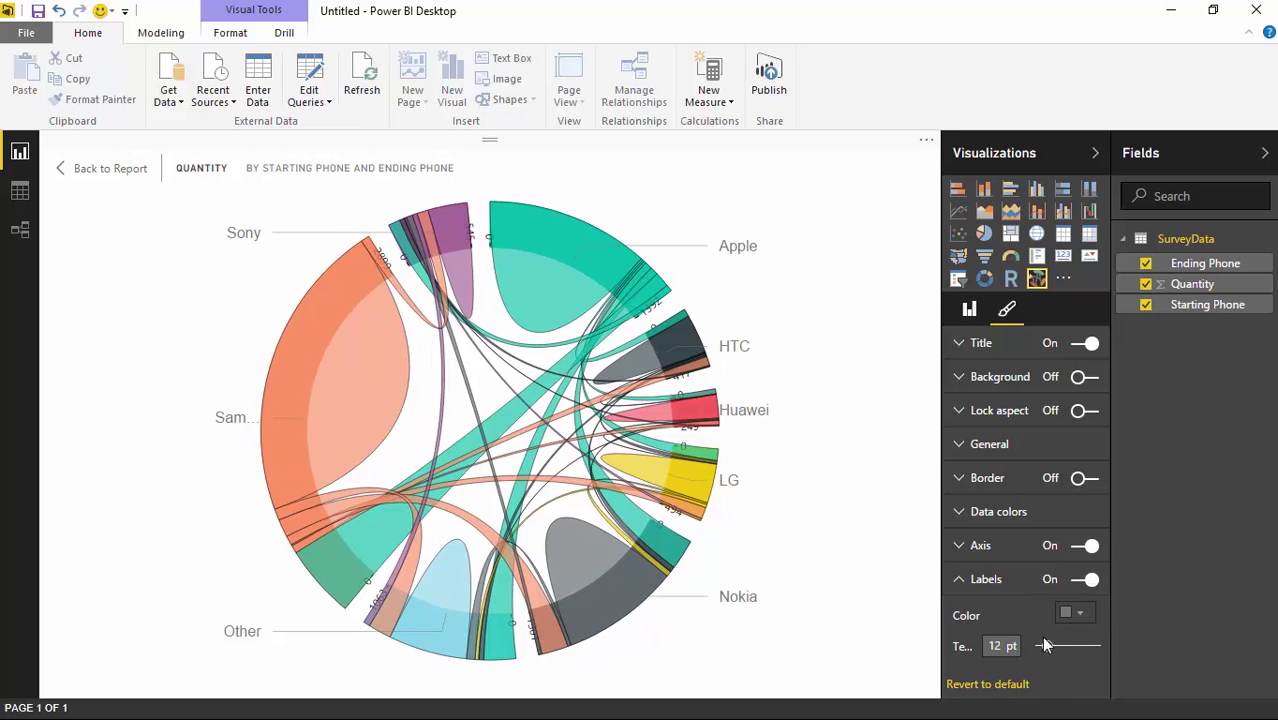
pyautogui.click(1075, 621)
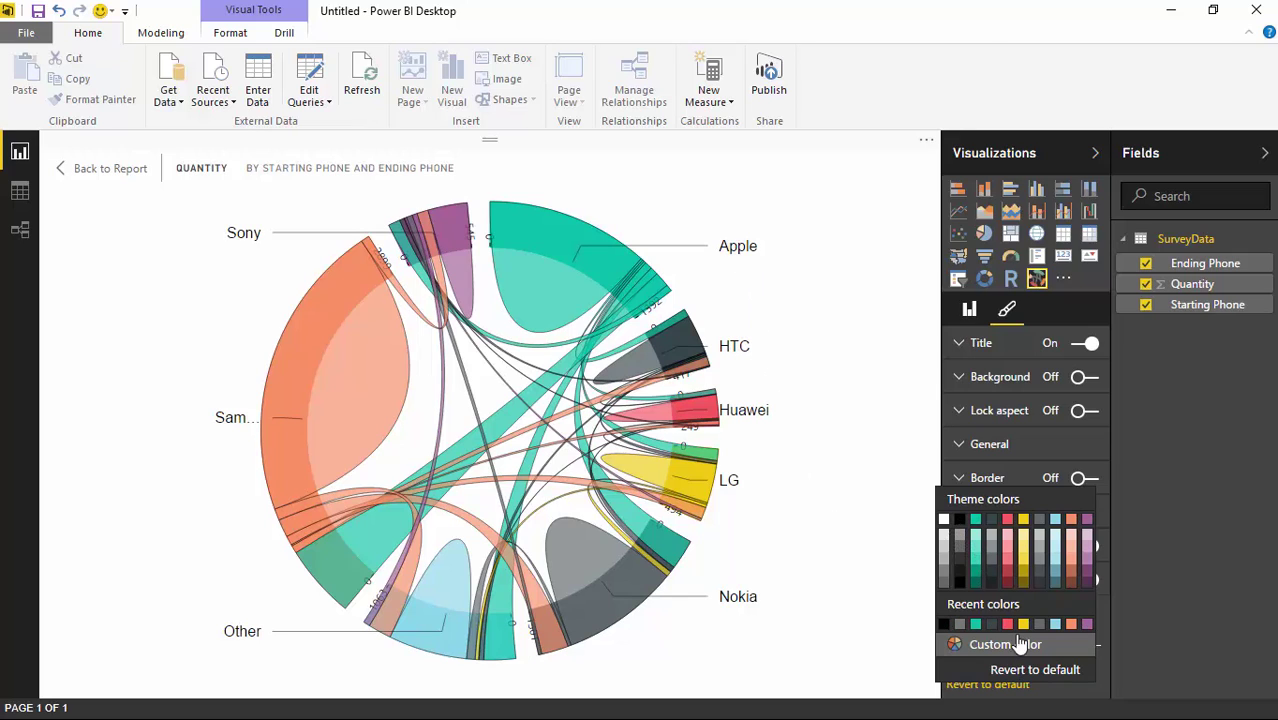
pyautogui.click(1118, 577)
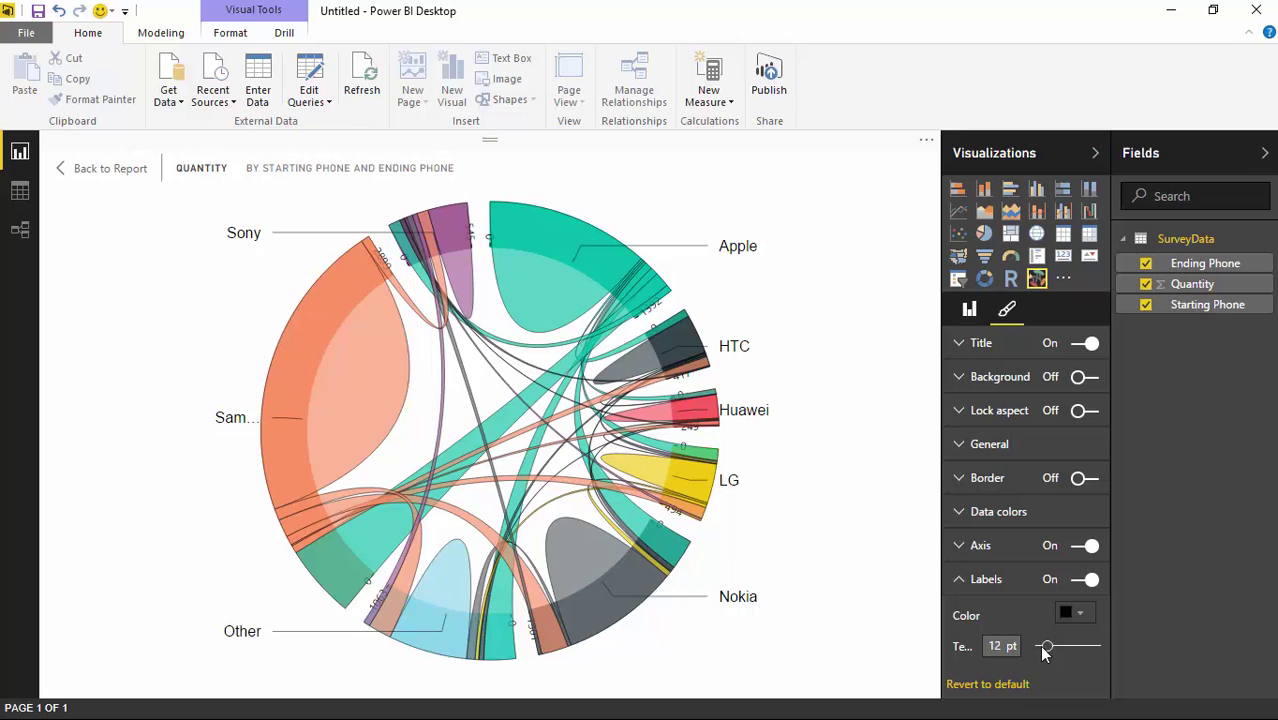
pyautogui.moveTo(1048, 651); pyautogui.dragTo(1047, 650)
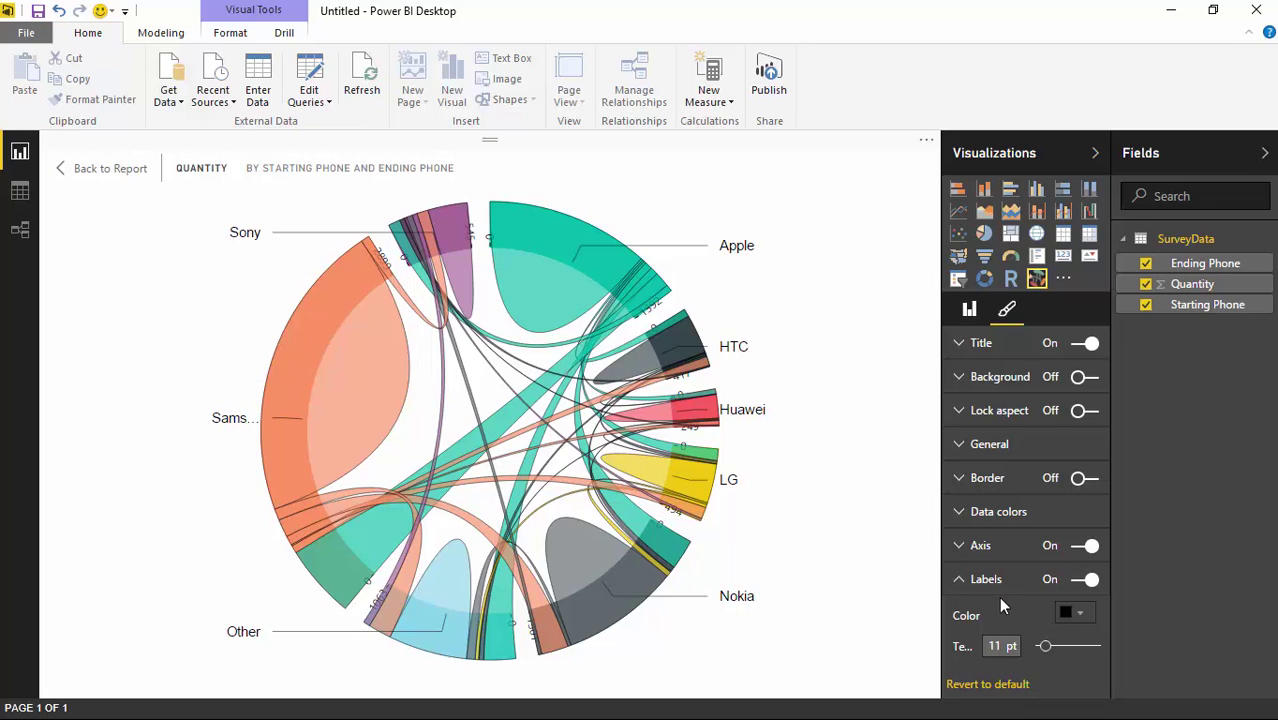
pyautogui.click(960, 580)
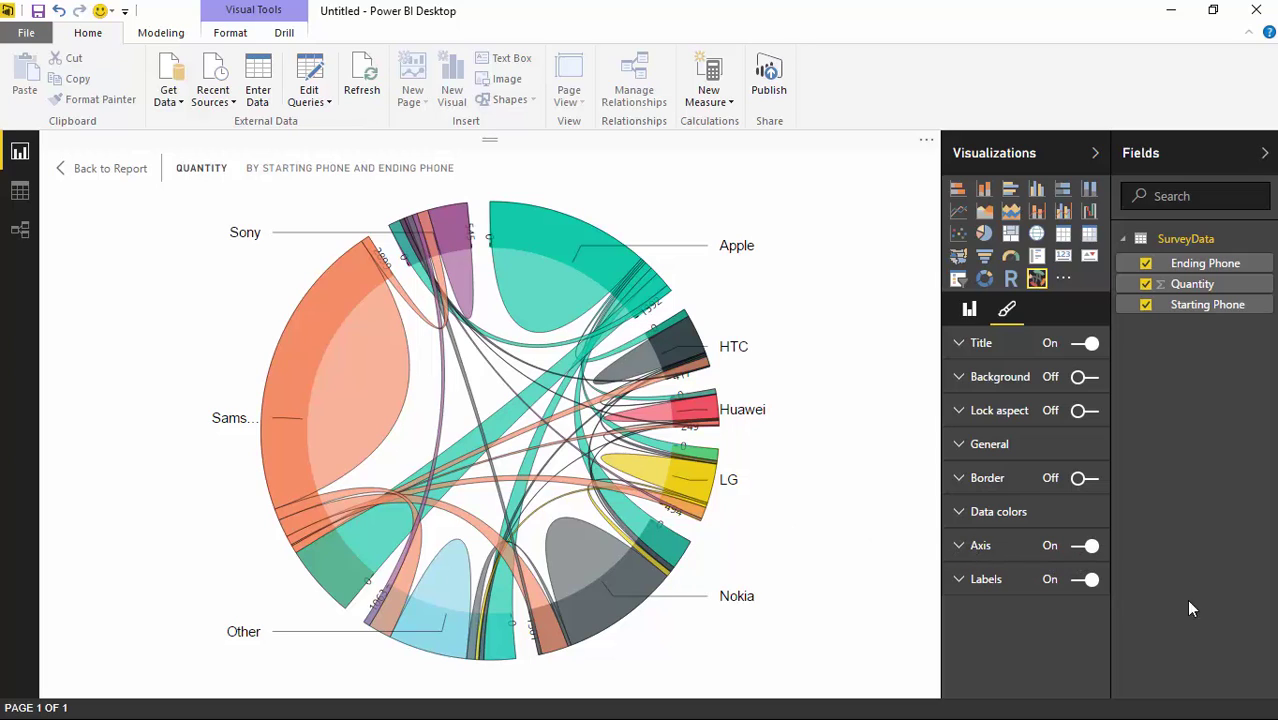
pyautogui.click(1083, 546)
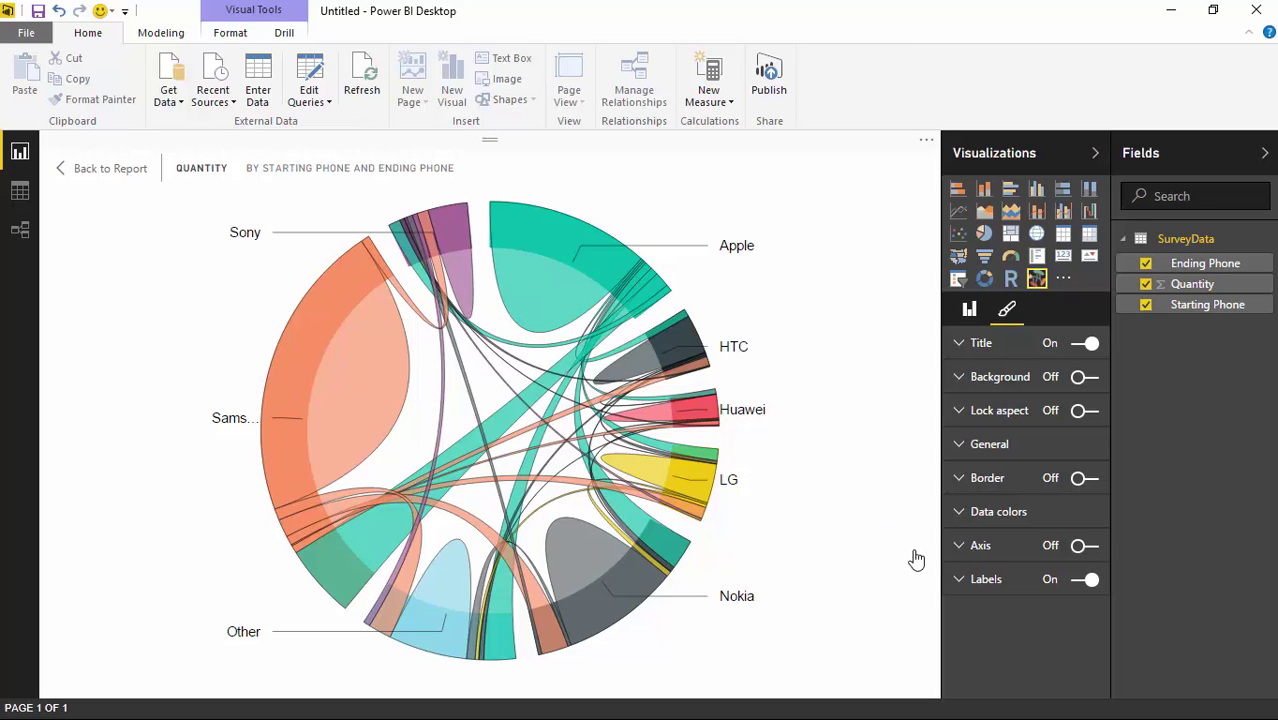
pyautogui.click(1083, 546)
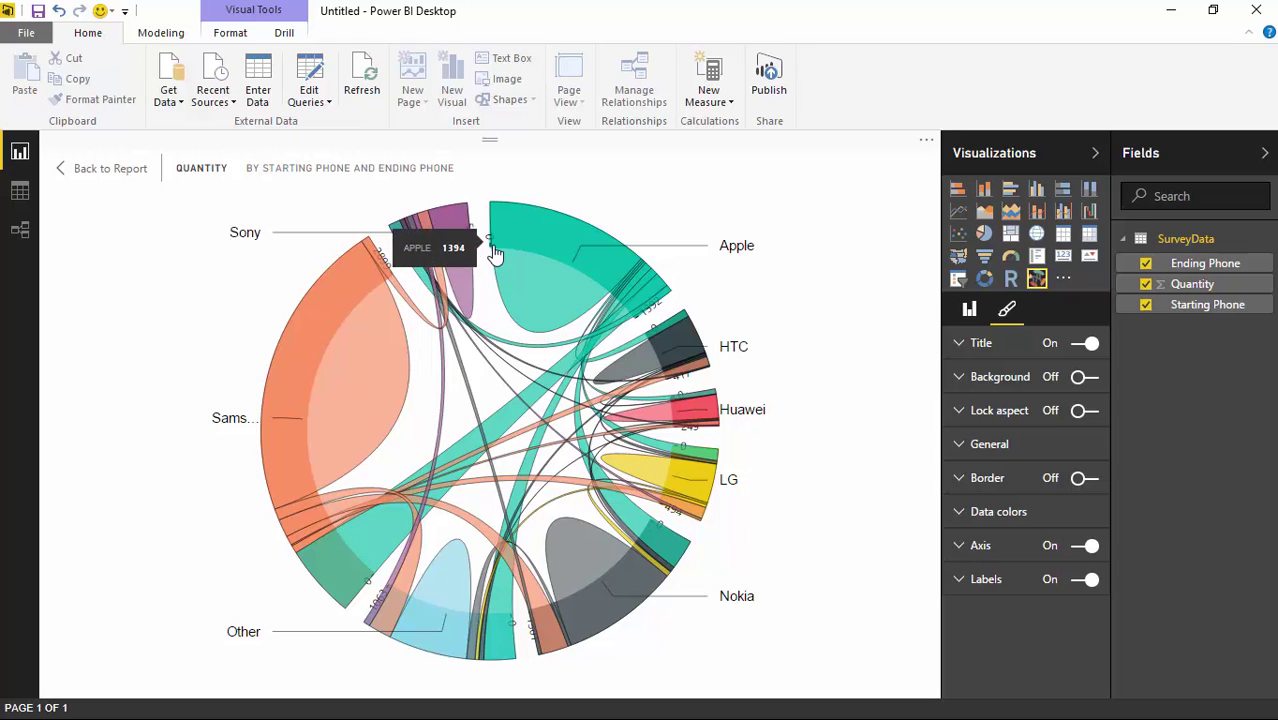
pyautogui.moveTo(622, 320)
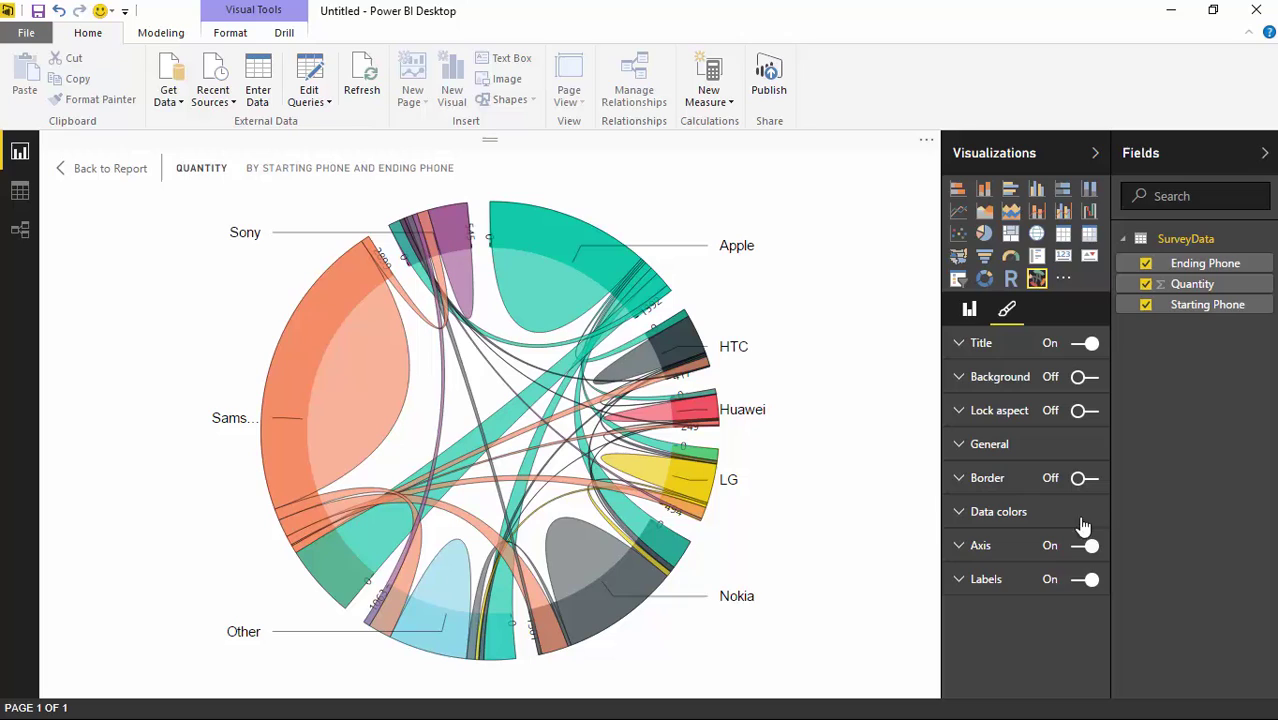
pyautogui.click(960, 545)
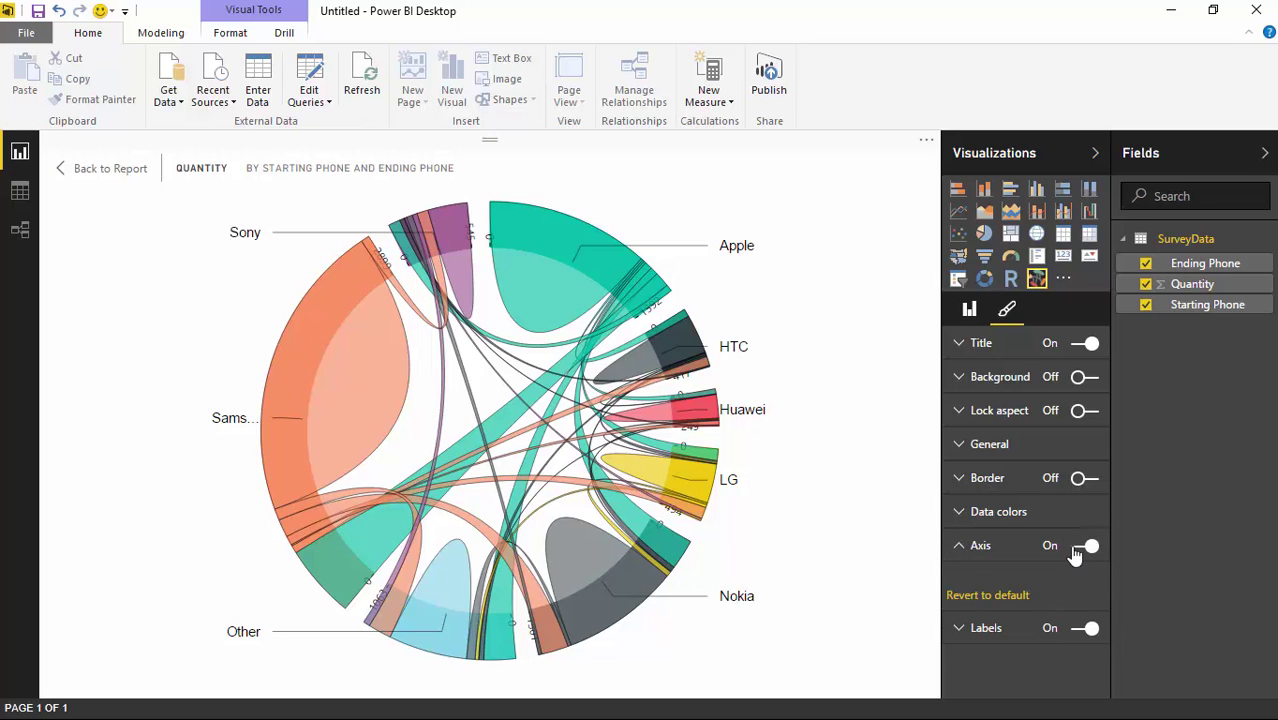
pyautogui.click(959, 547)
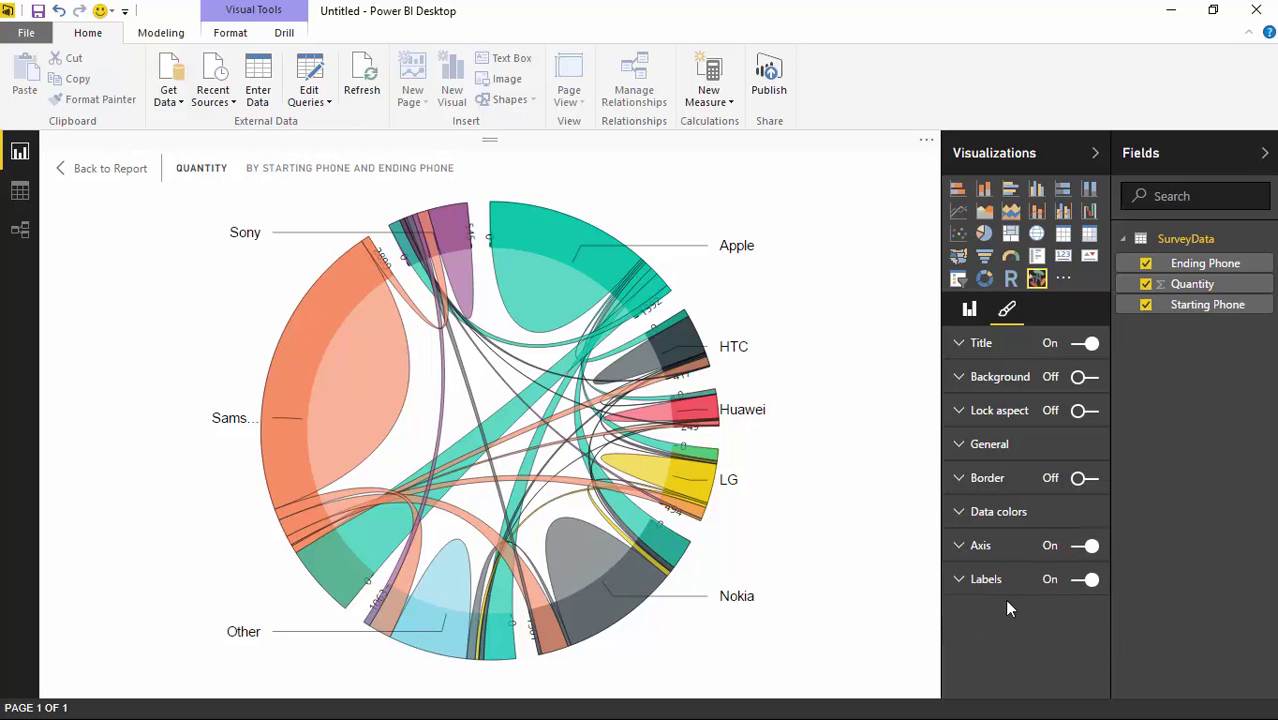
# Step: Recolour LG's chords dark olive, then revert LG to its default yellow
pyautogui.click(960, 513)
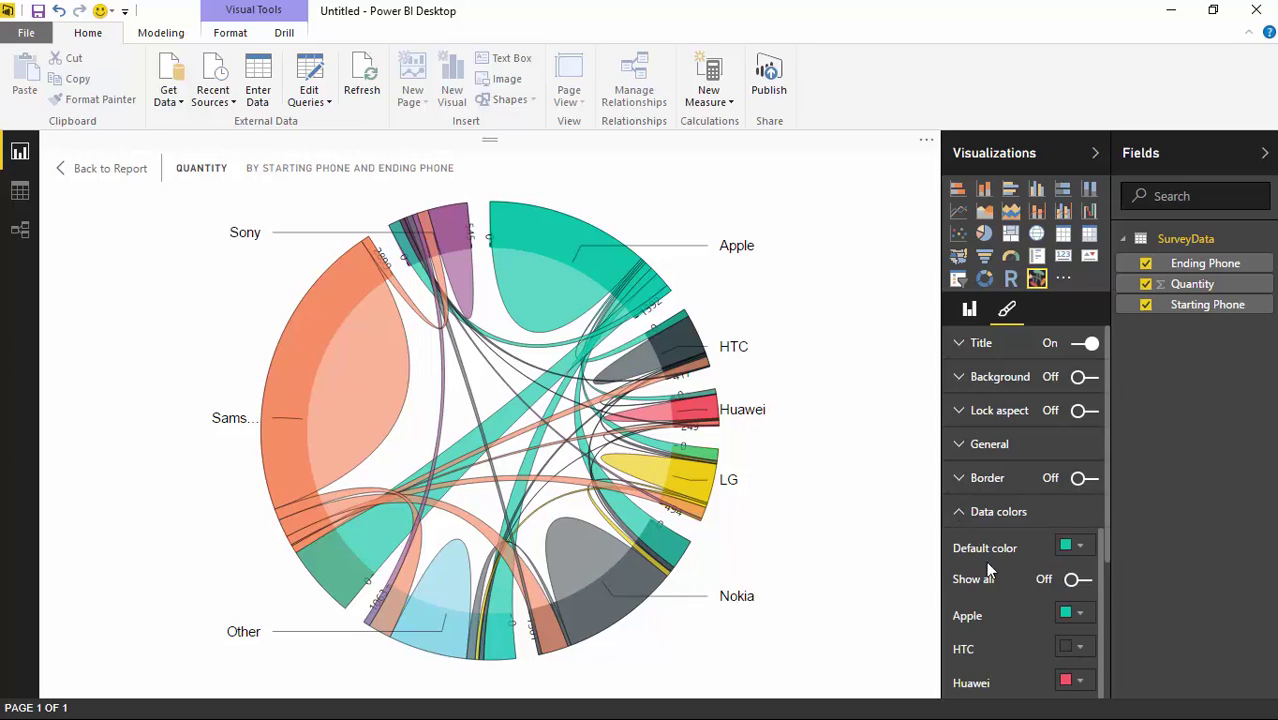
pyautogui.scroll(-1, 1030, 540)
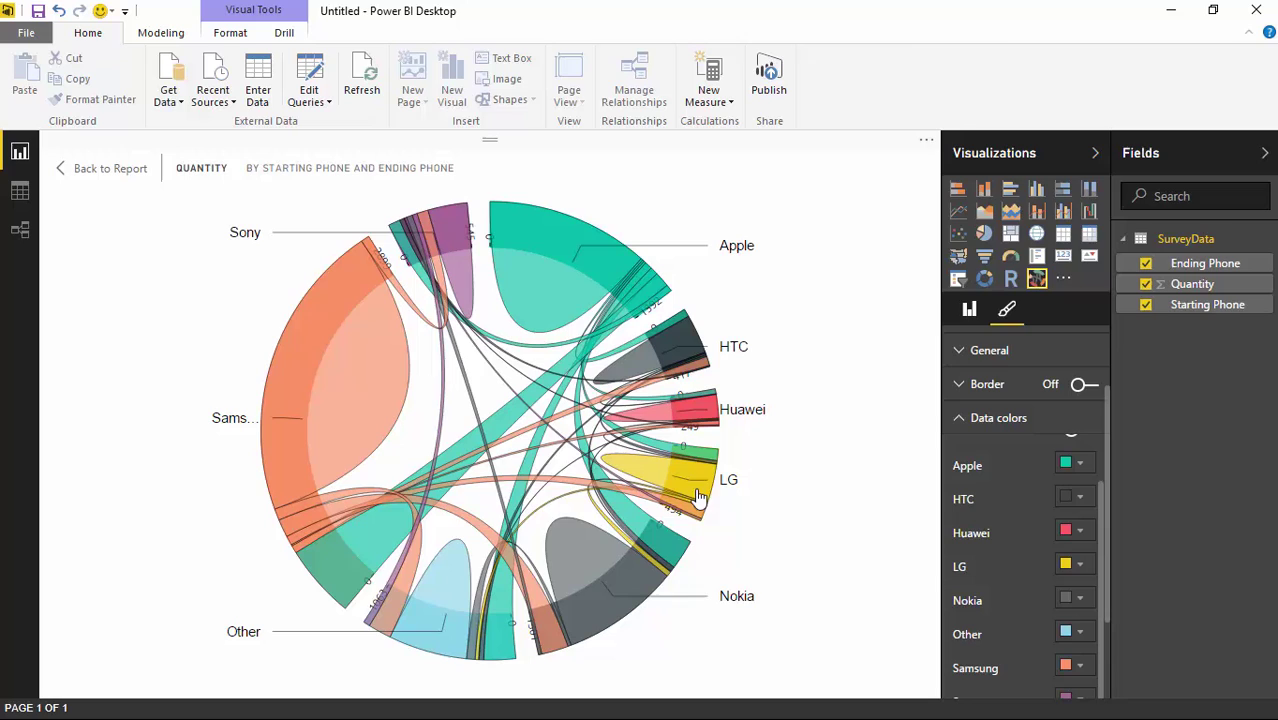
pyautogui.click(1080, 566)
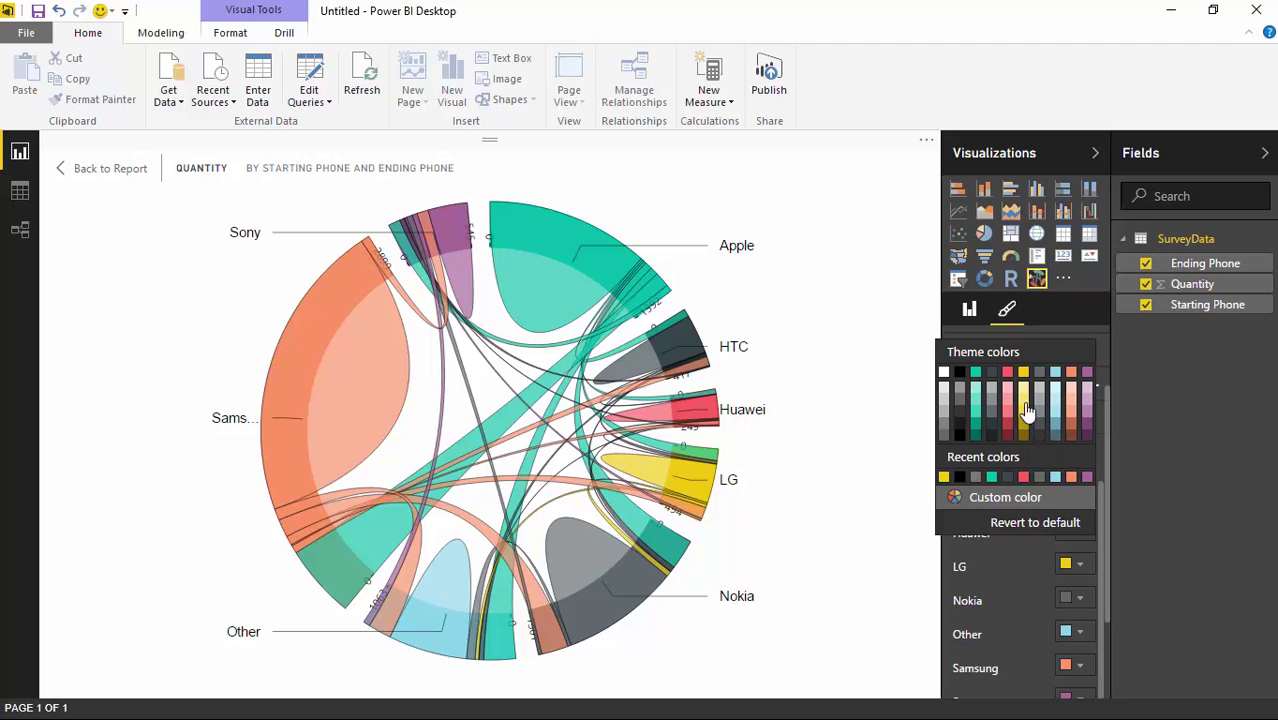
pyautogui.click(1023, 433)
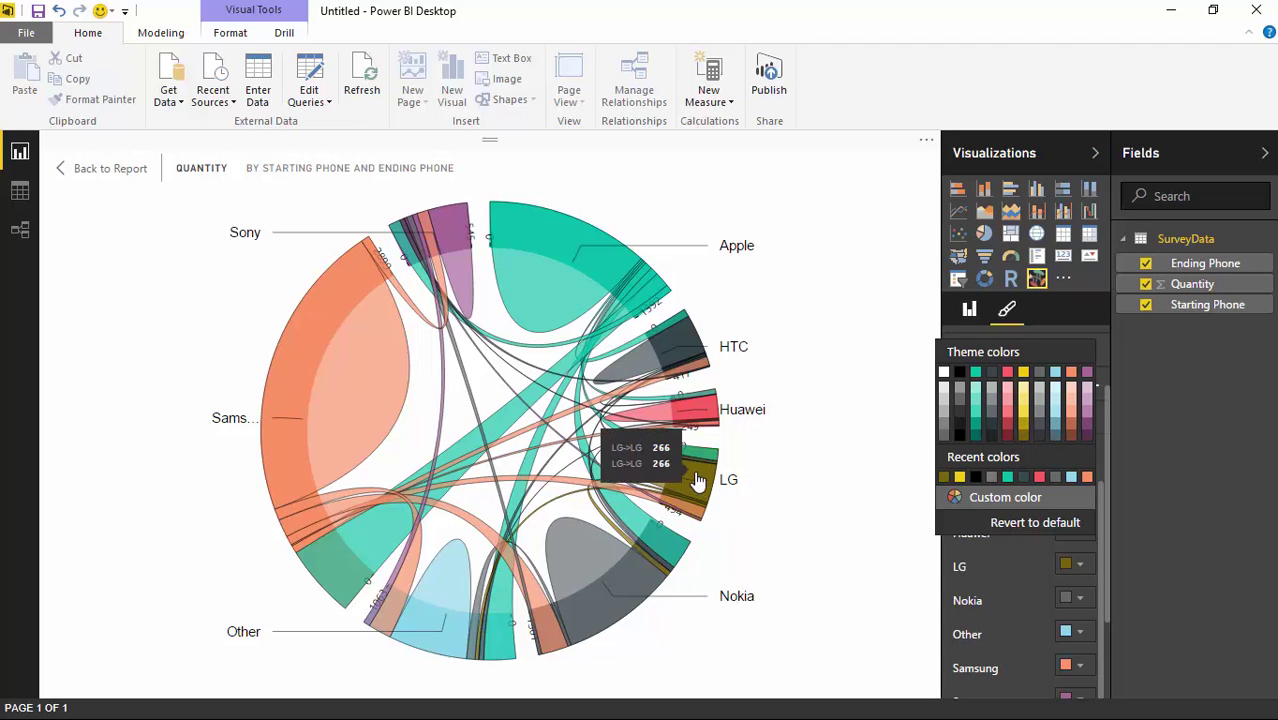
pyautogui.click(1020, 528)
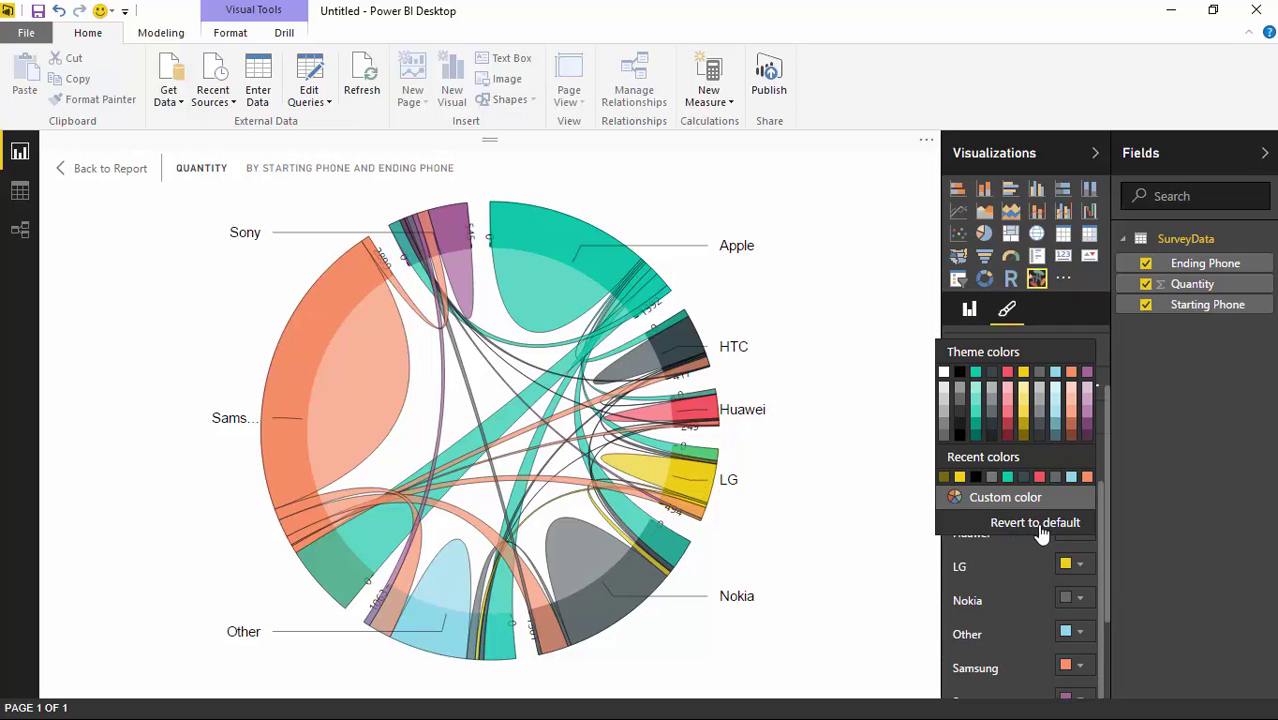
pyautogui.click(997, 576)
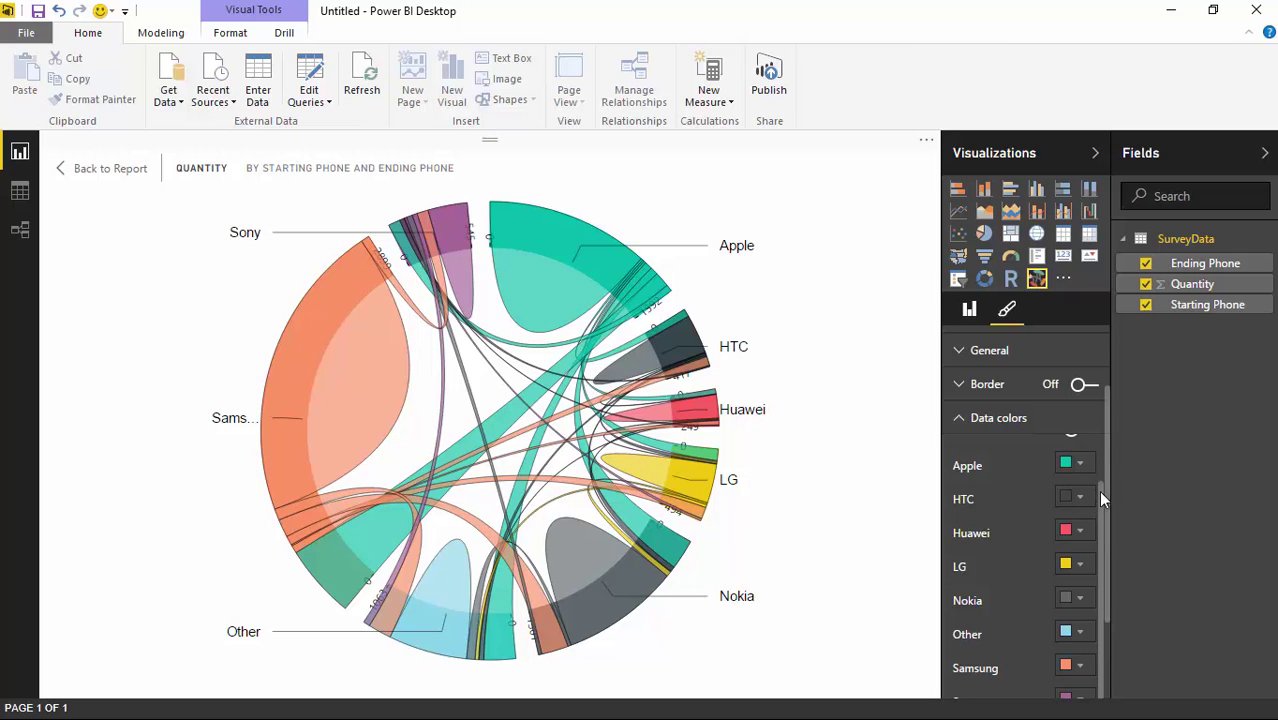
pyautogui.scroll(2, 1063, 461)
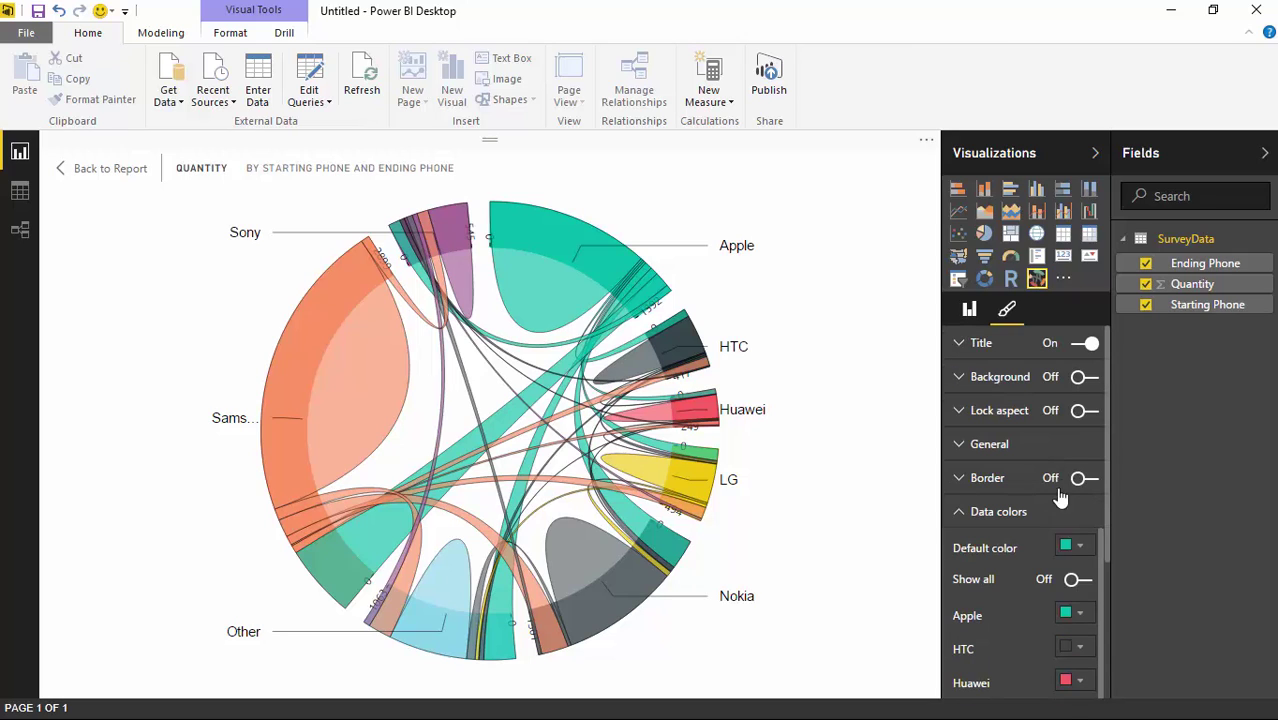
pyautogui.click(1081, 549)
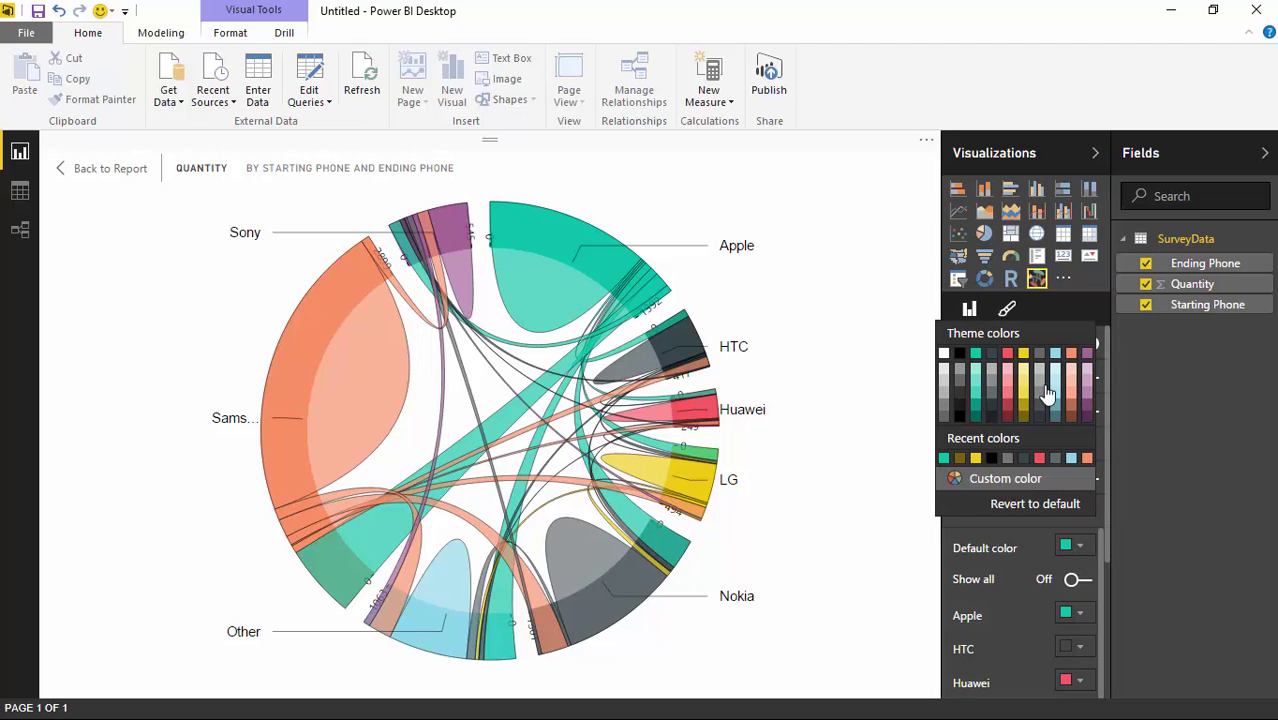
pyautogui.click(1087, 385)
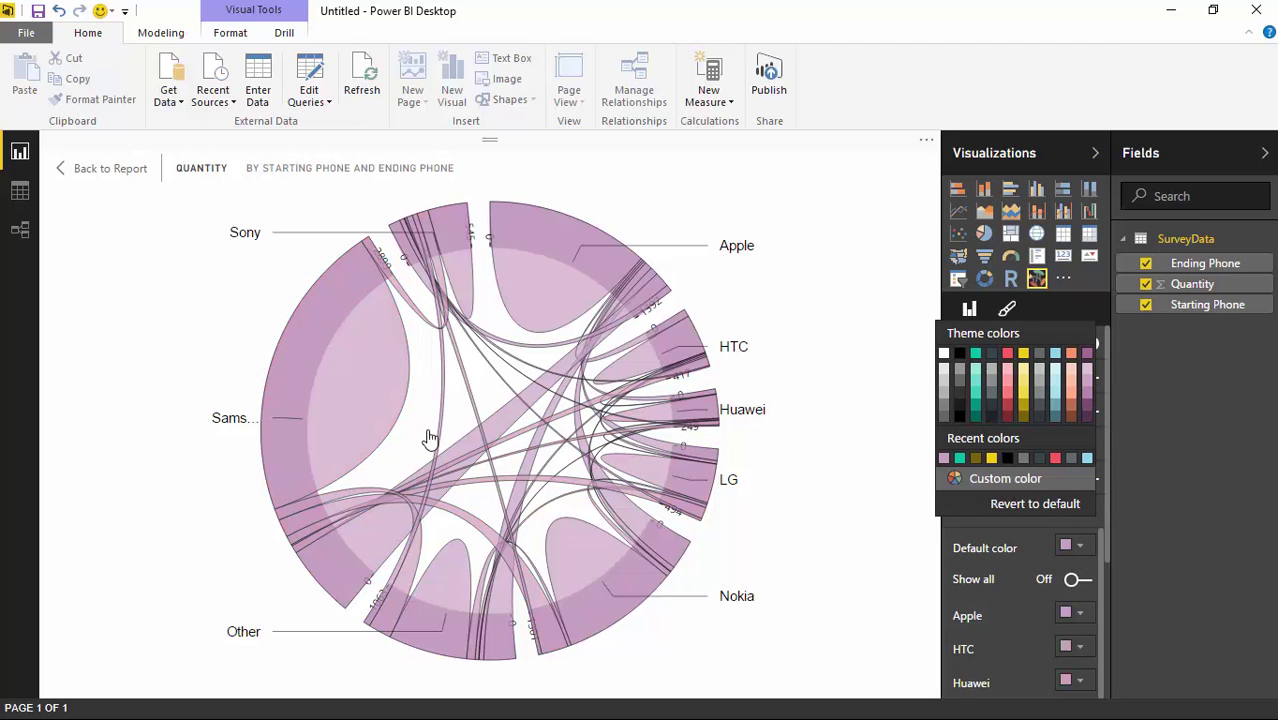
pyautogui.moveTo(612, 305)
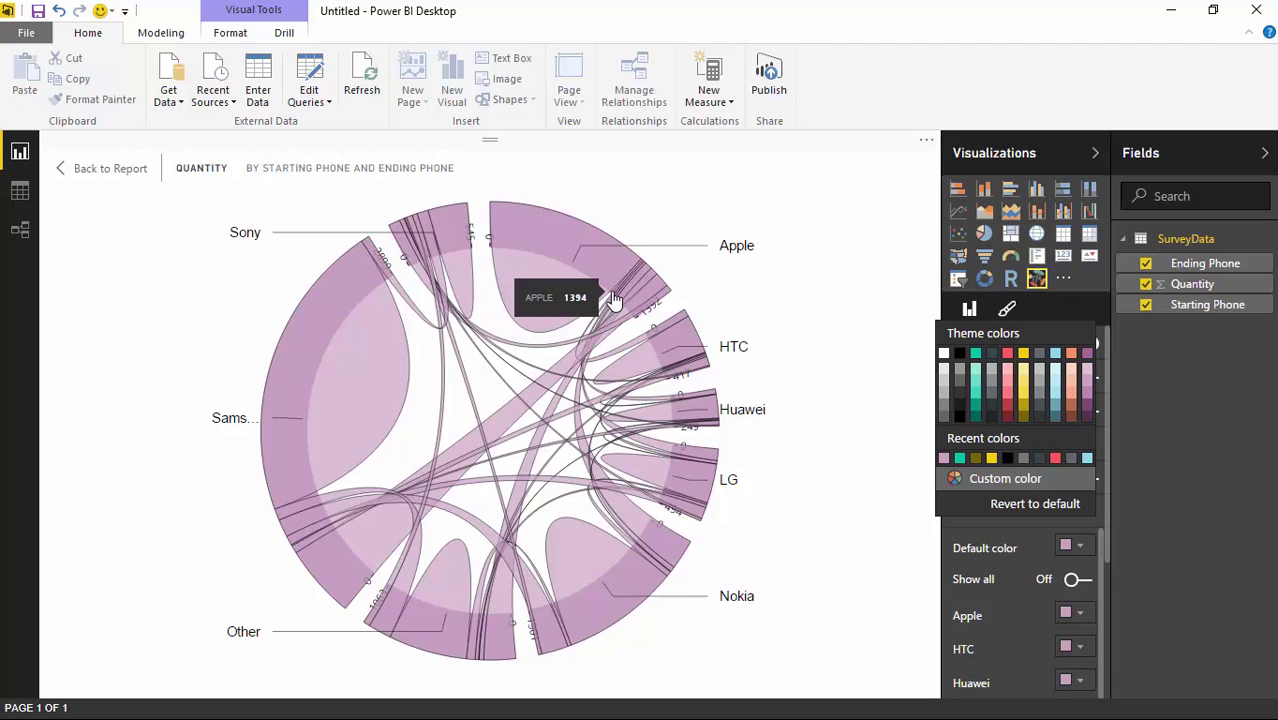
pyautogui.click(615, 300)
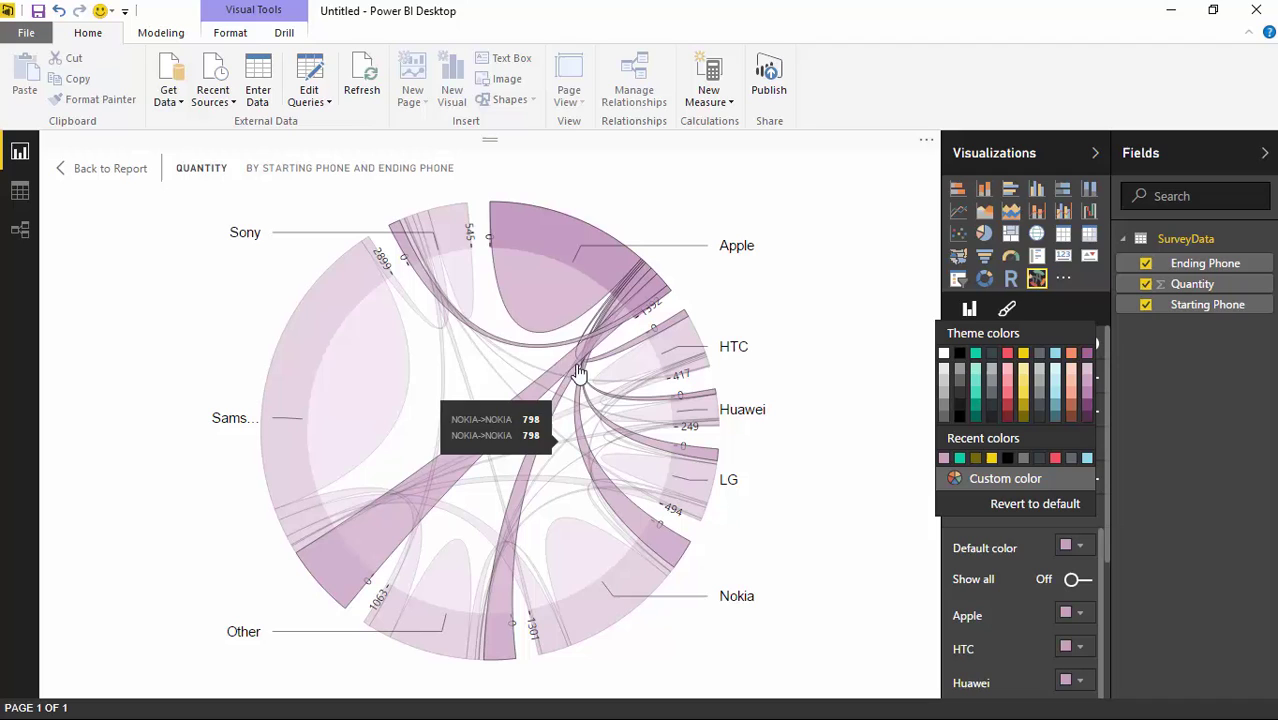
pyautogui.click(1048, 508)
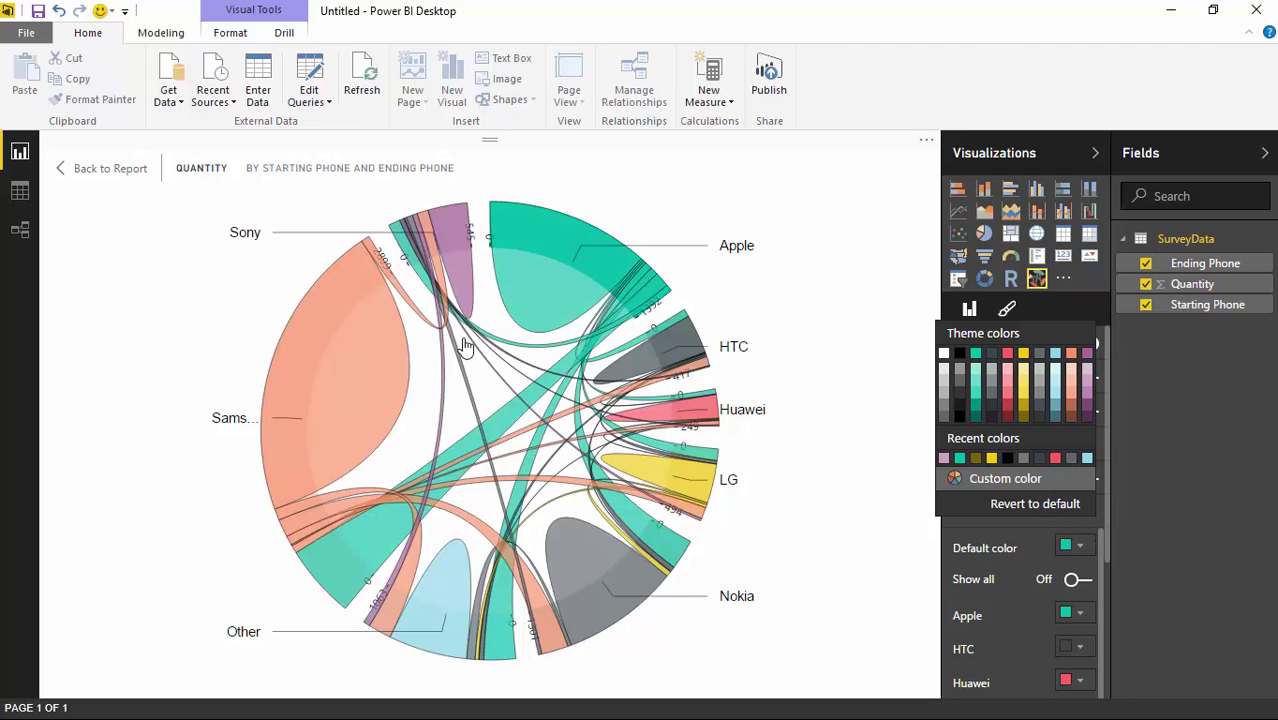
pyautogui.click(1103, 574)
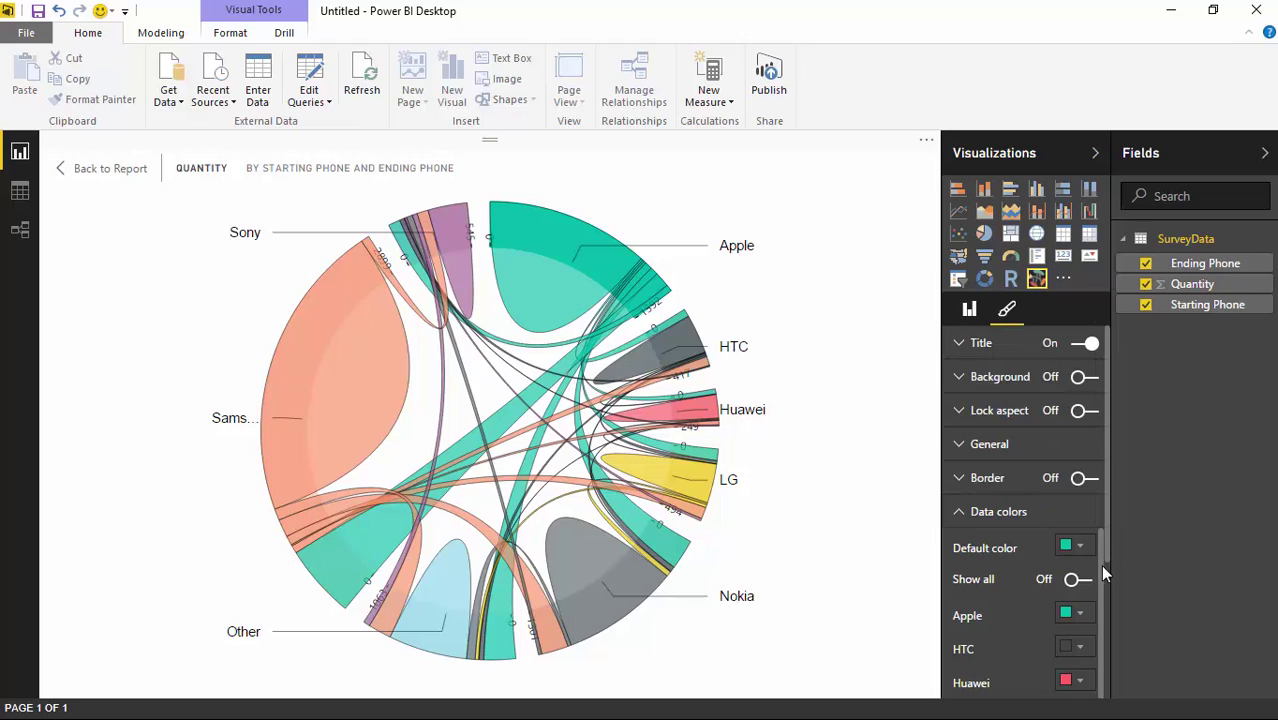
# Step: Collapse Data colors and switch the chord visual's border on
pyautogui.click(957, 514)
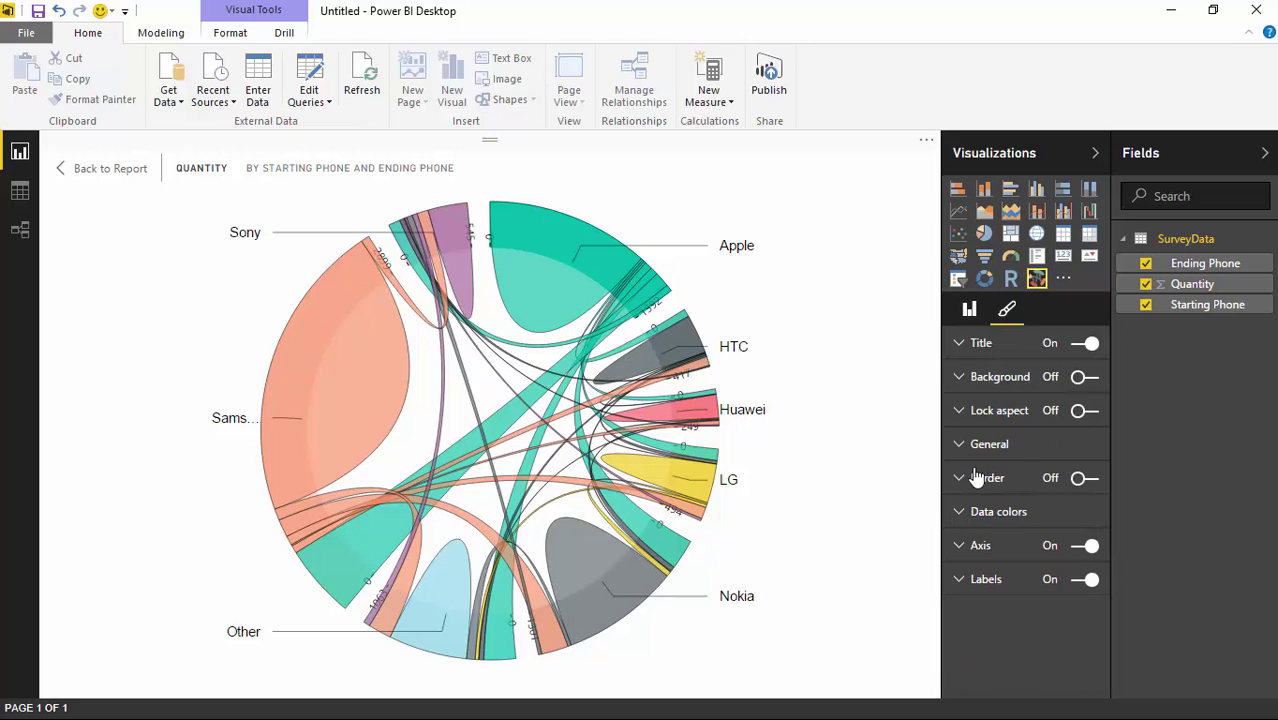
pyautogui.click(1082, 479)
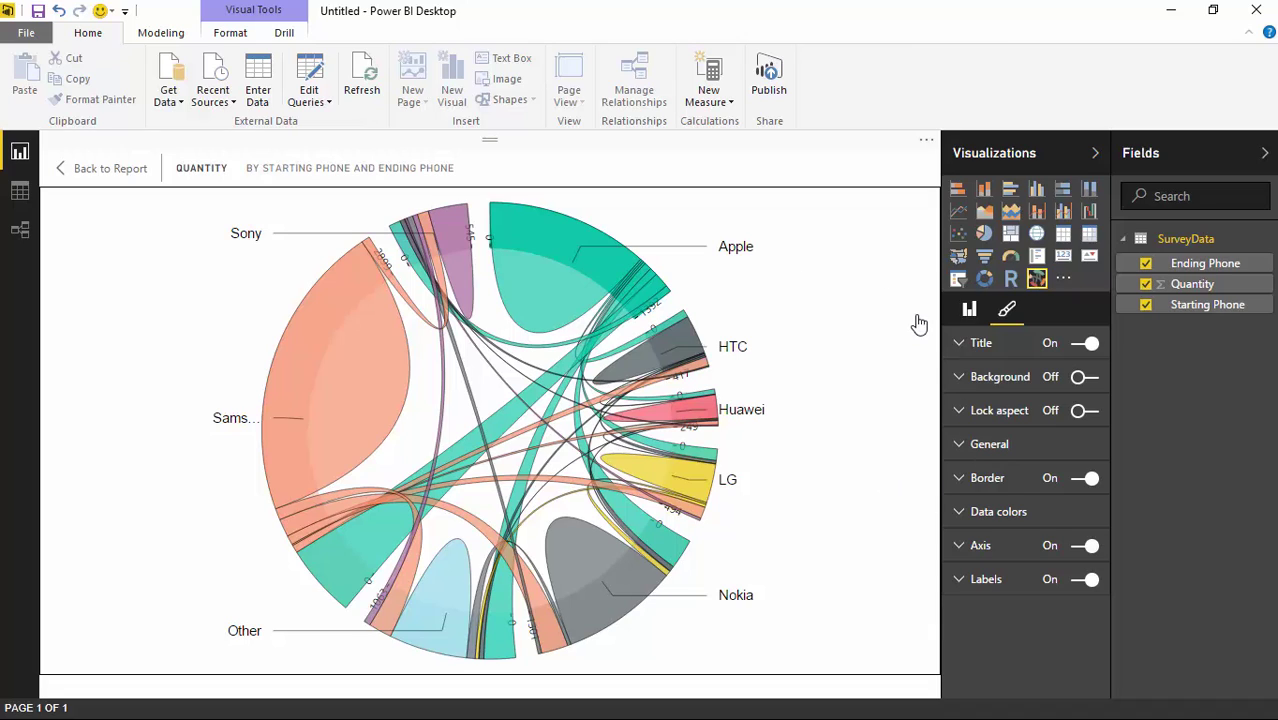
pyautogui.click(959, 452)
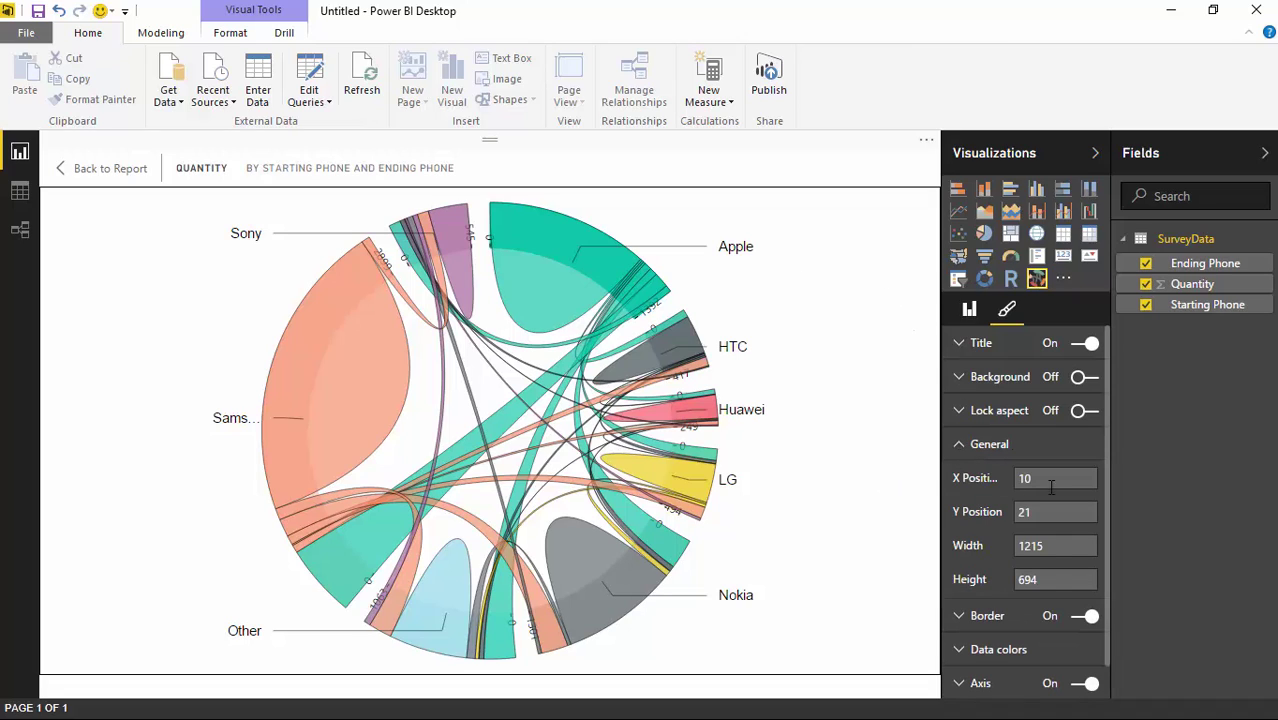
pyautogui.click(962, 445)
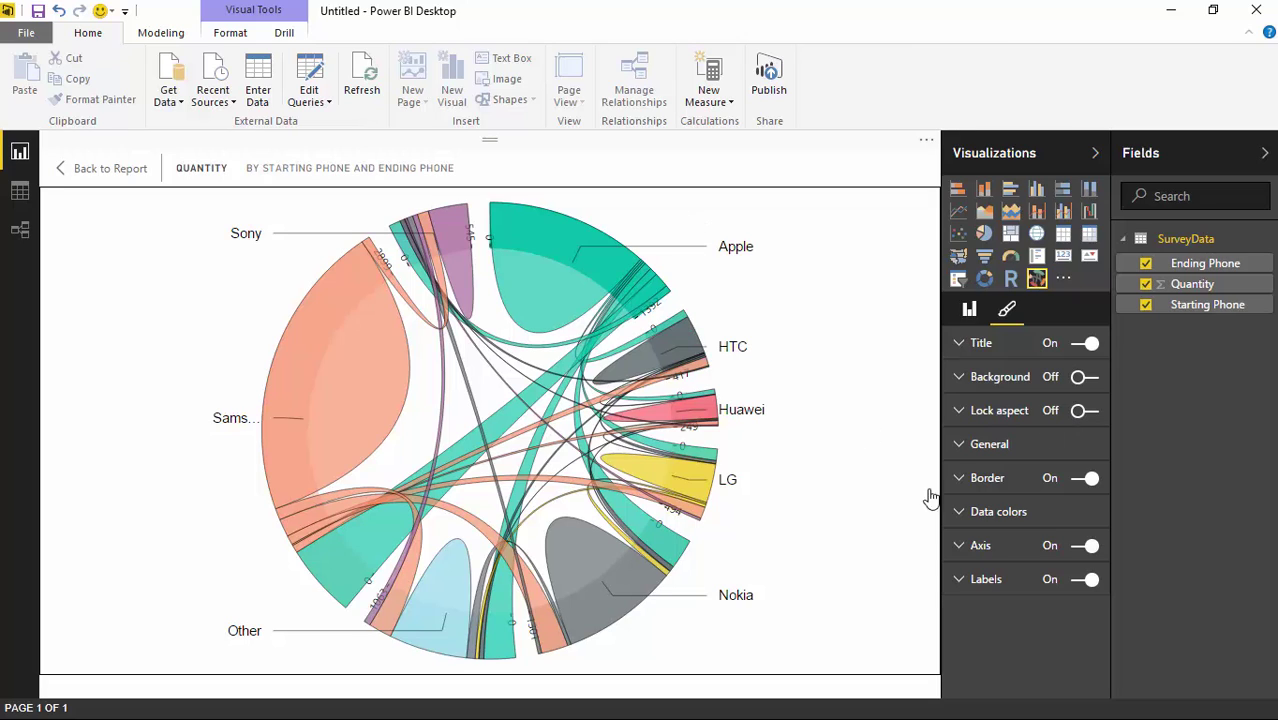
# Step: Turn on a light pink background at about 71% transparency
pyautogui.click(962, 378)
pyautogui.click(1089, 379)
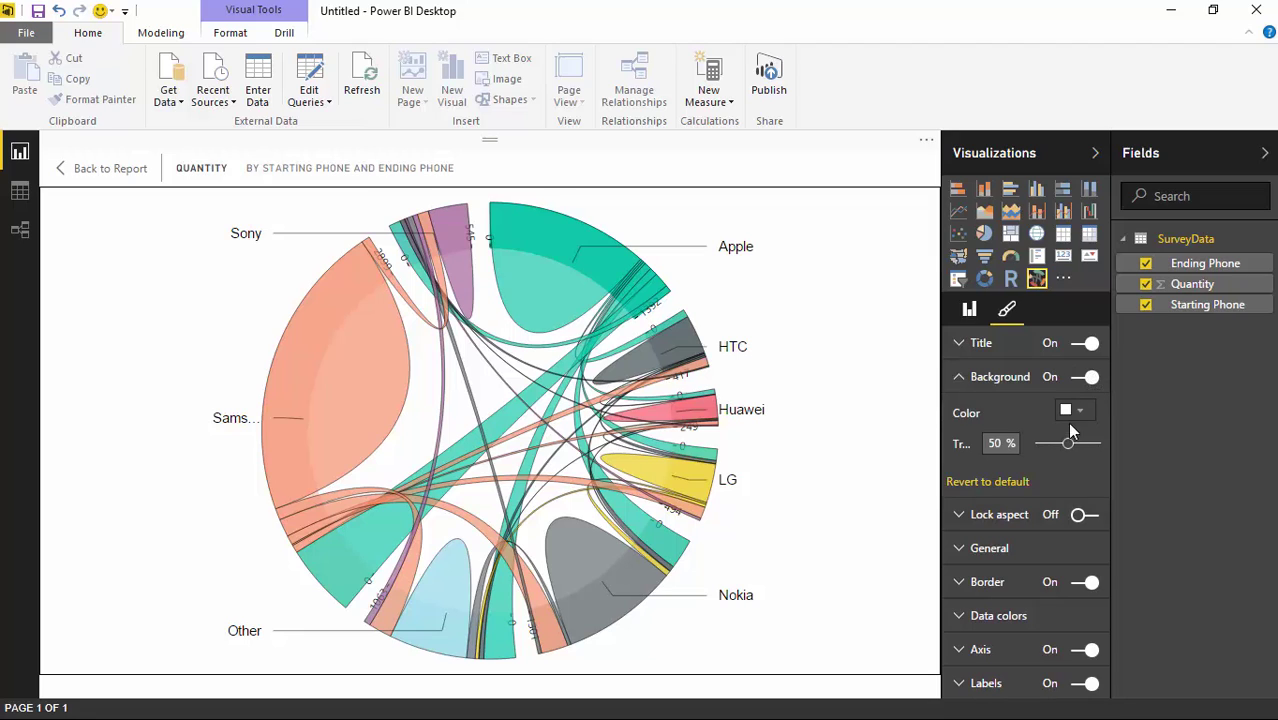
pyautogui.click(1070, 414)
pyautogui.click(1087, 475)
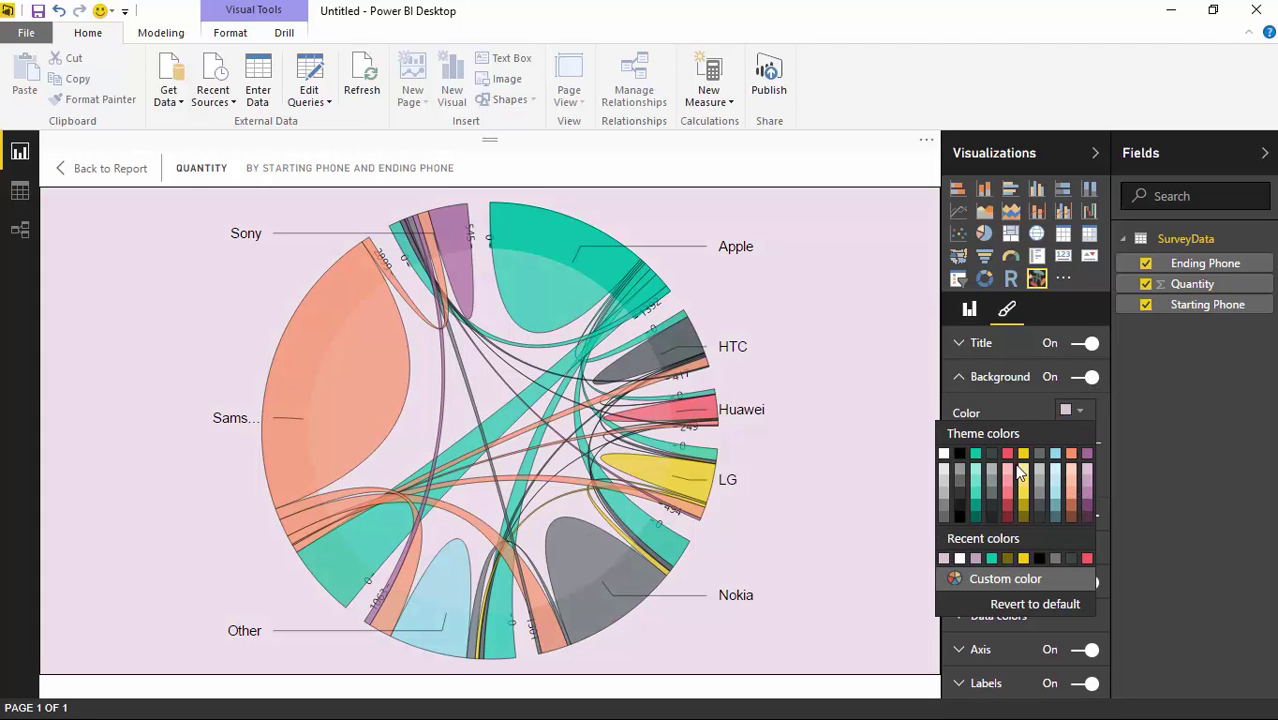
pyautogui.click(1014, 398)
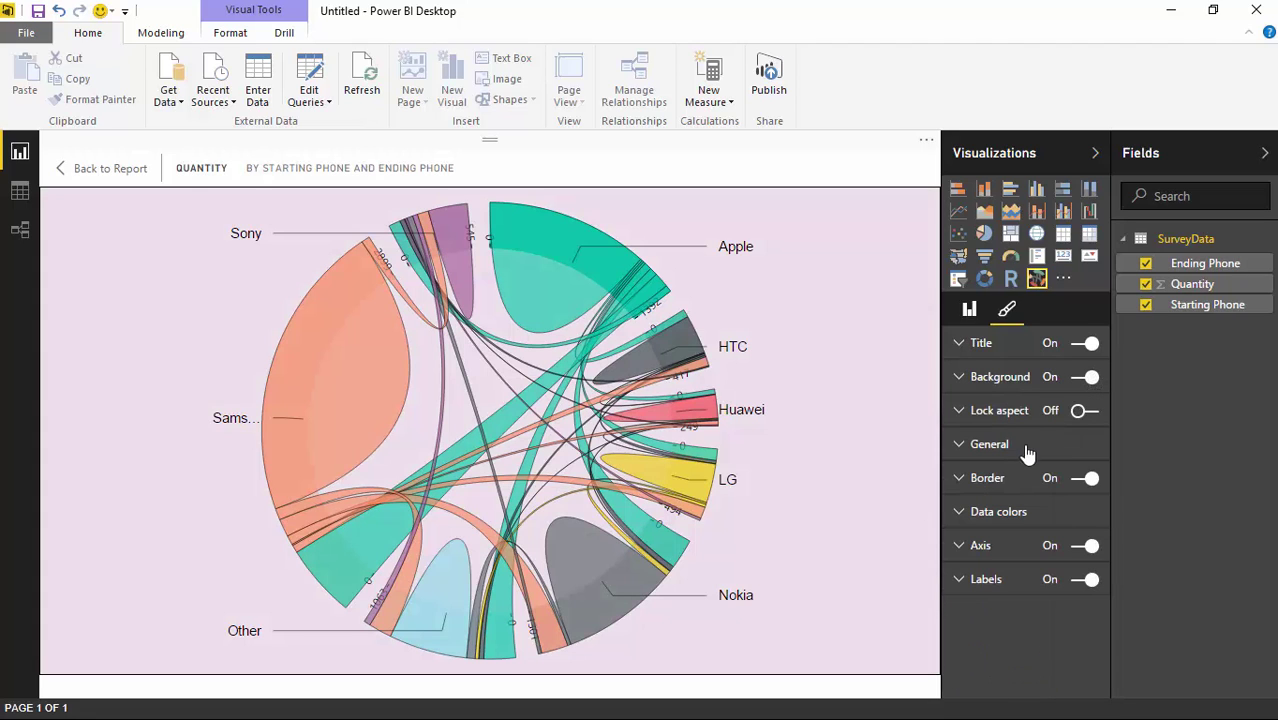
pyautogui.click(984, 379)
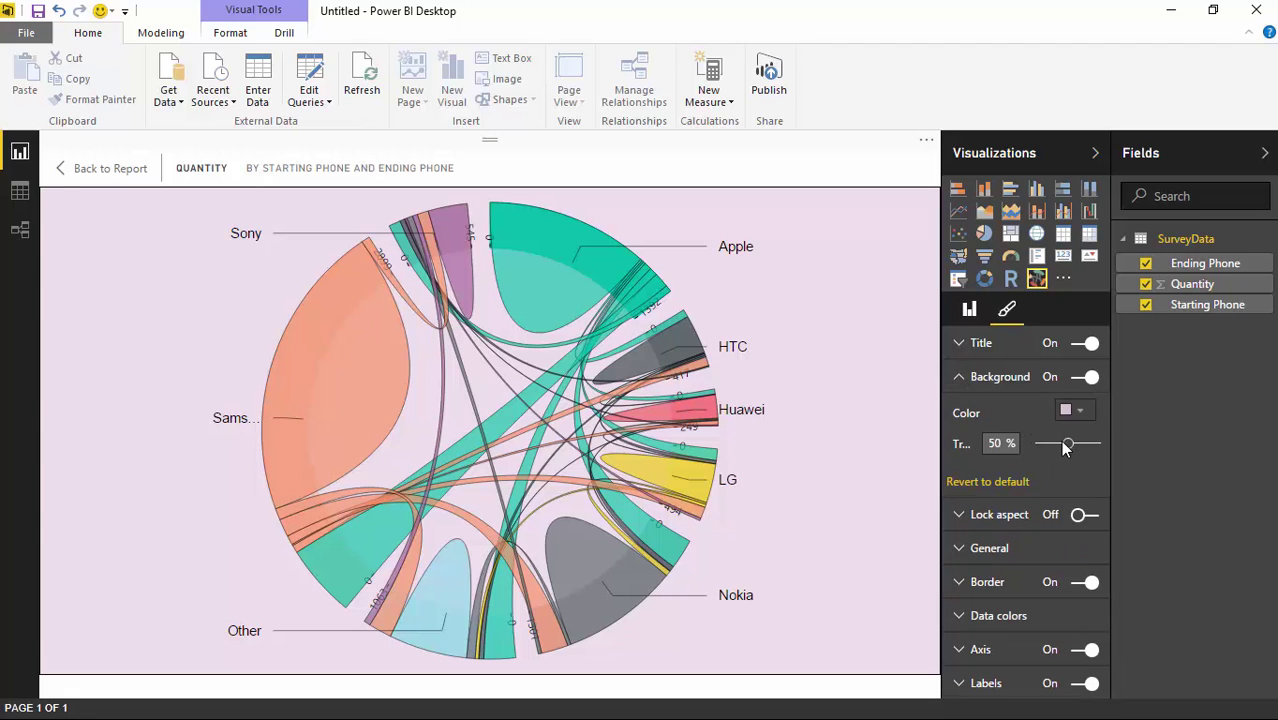
pyautogui.moveTo(1063, 448); pyautogui.dragTo(1077, 443)
pyautogui.click(959, 384)
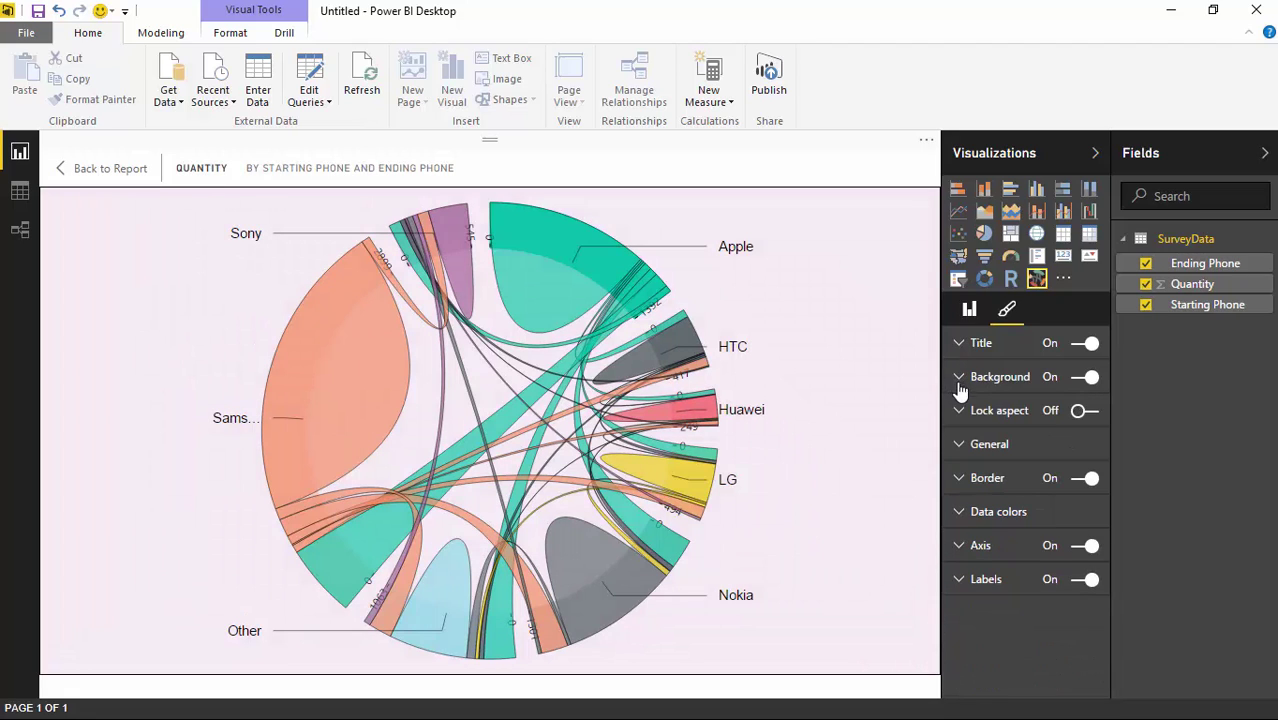
# Step: Replace the chord chart's title text with 'Cell Phone Brand Switching'
pyautogui.click(959, 344)
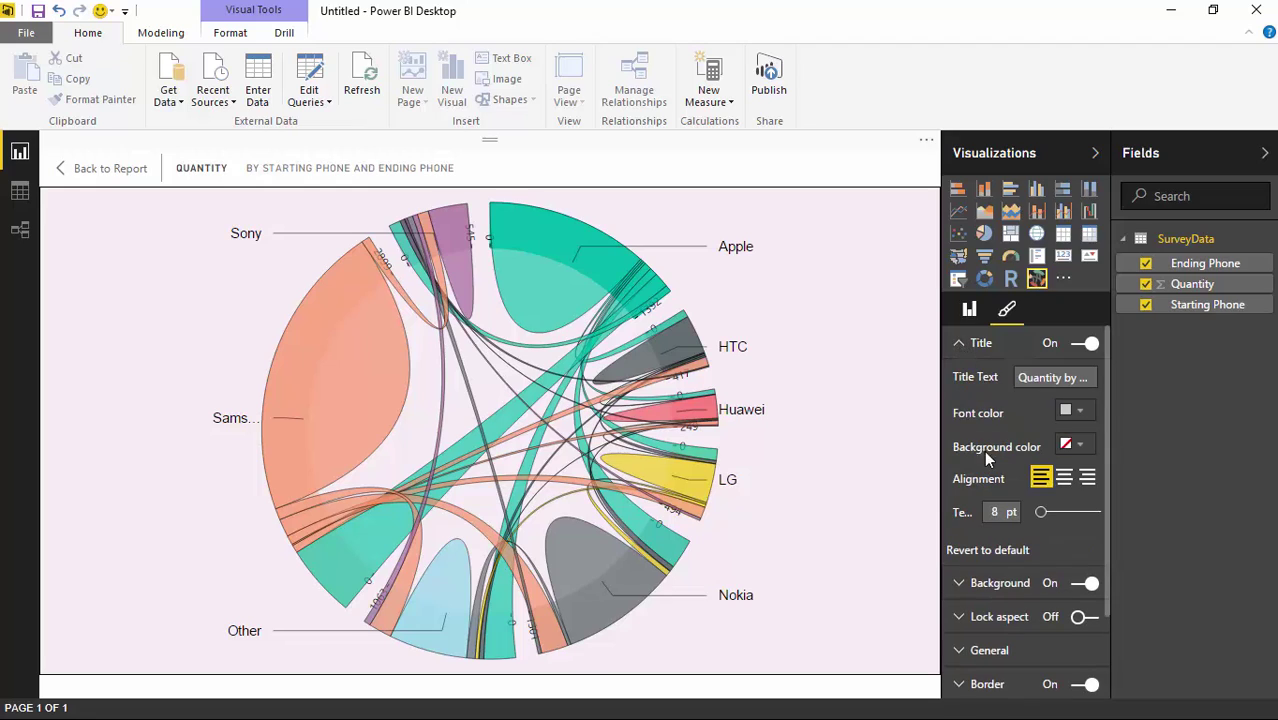
pyautogui.click(1020, 378)
pyautogui.write('Cell')
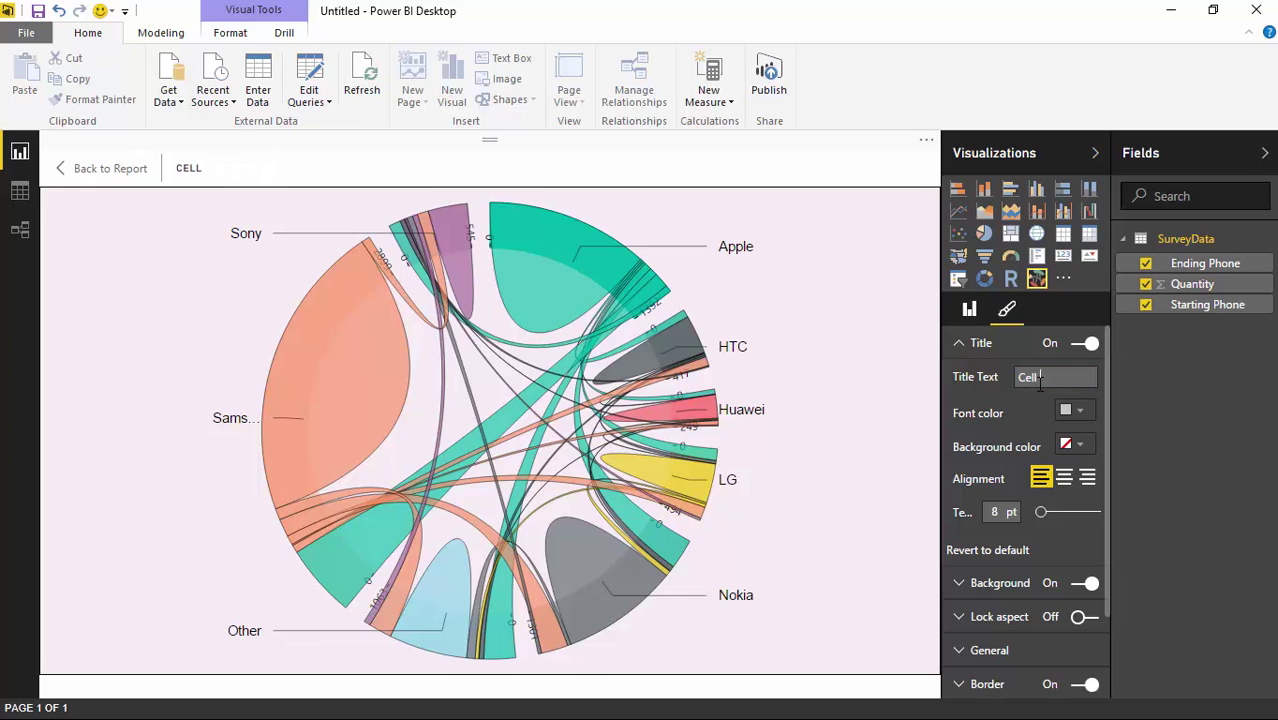
pyautogui.write(' Phone Bran')
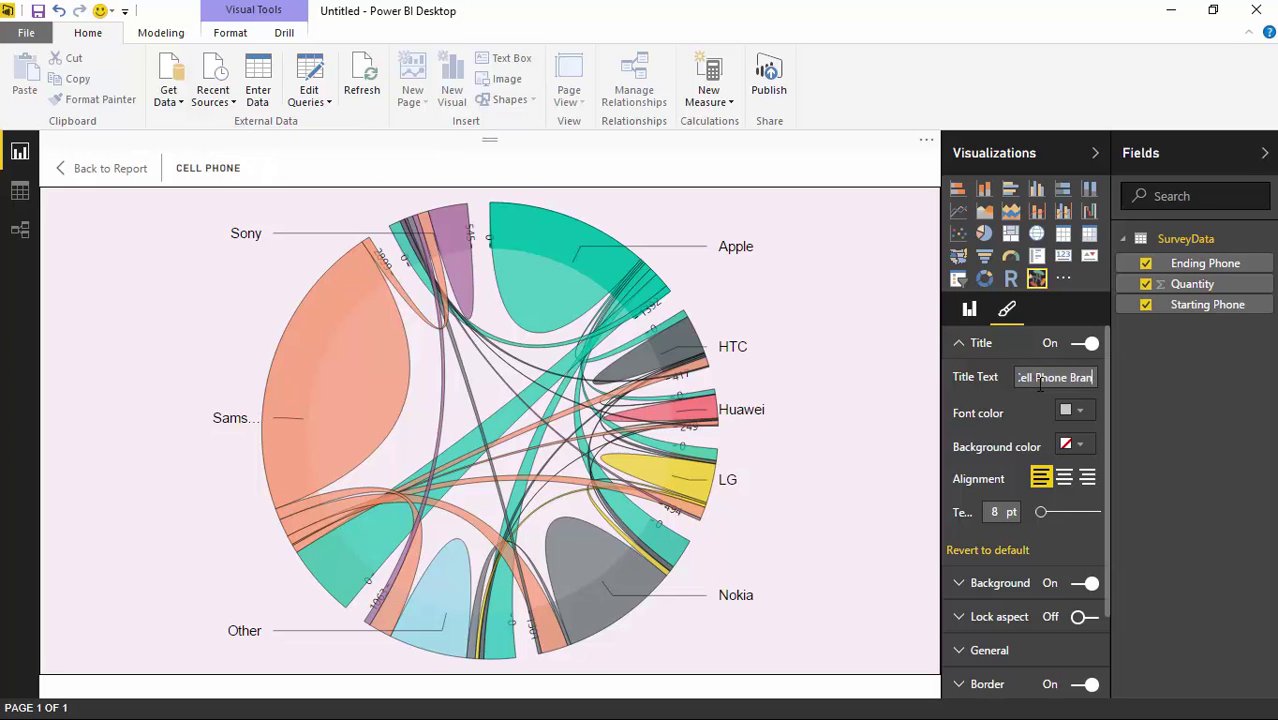
pyautogui.write('d Switching')
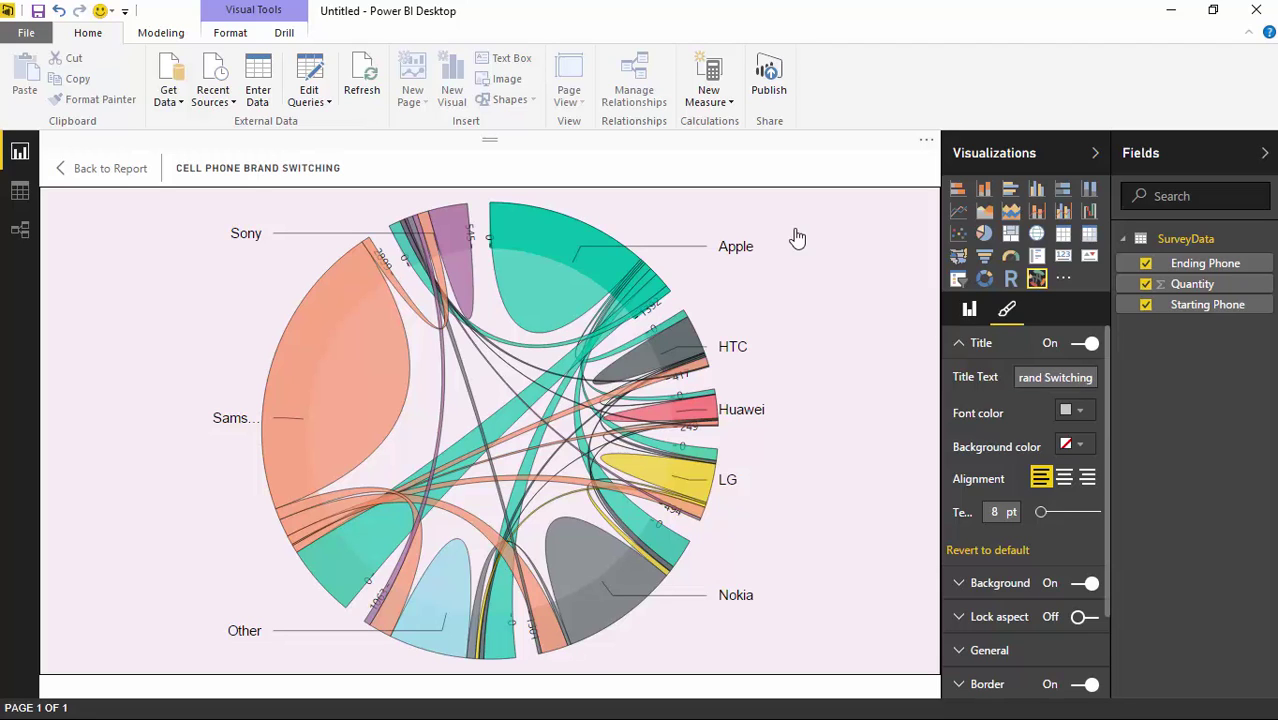
# Step: Return to the Page 1 report canvas and deselect the chord chart
pyautogui.click(107, 169)
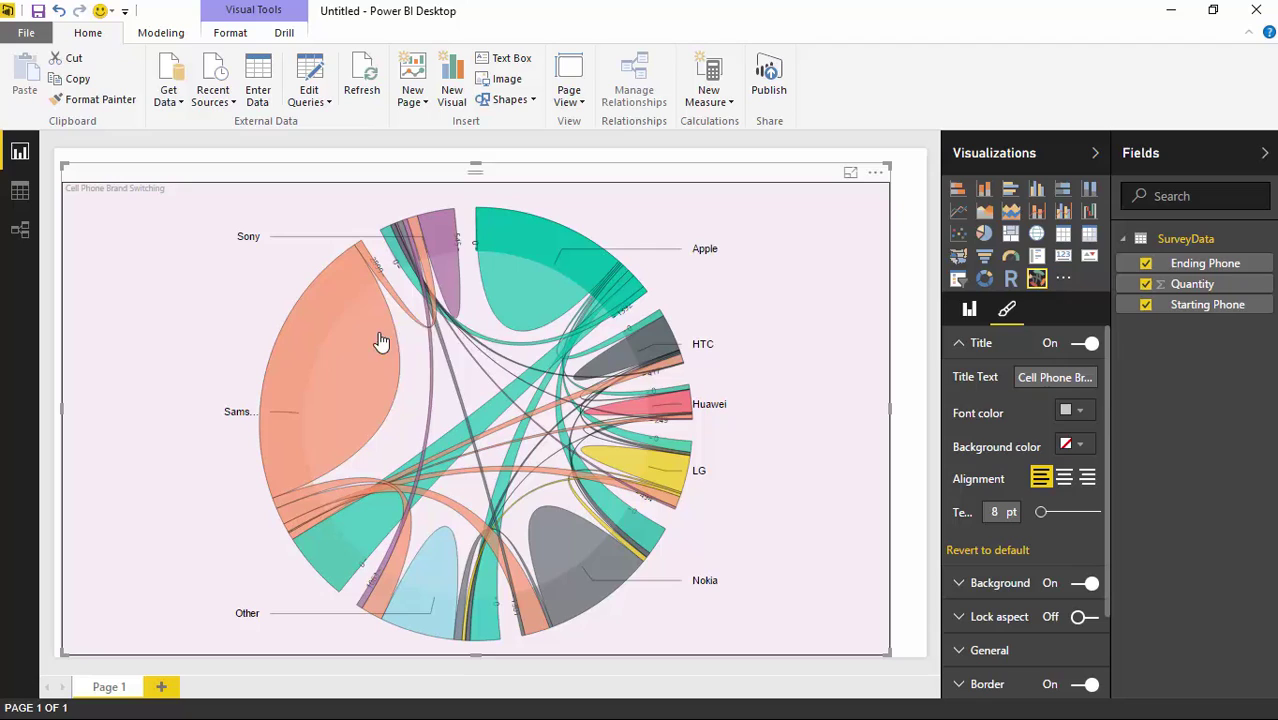
pyautogui.click(903, 317)
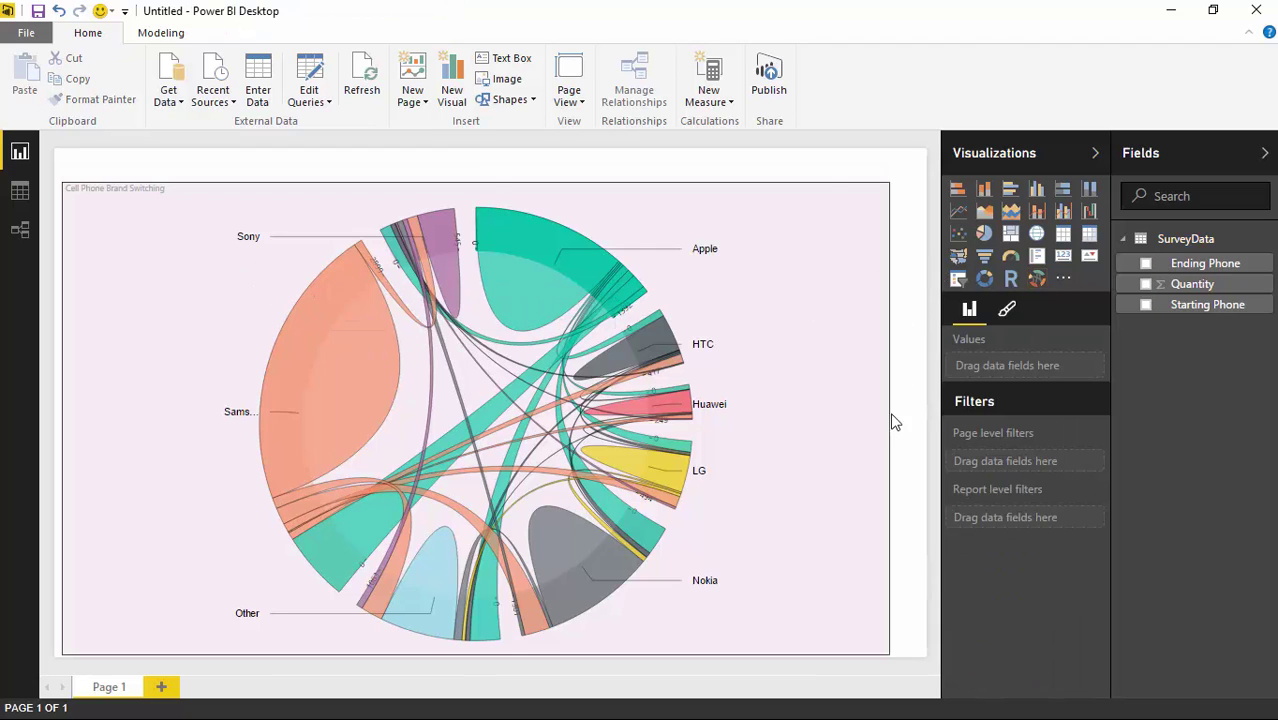